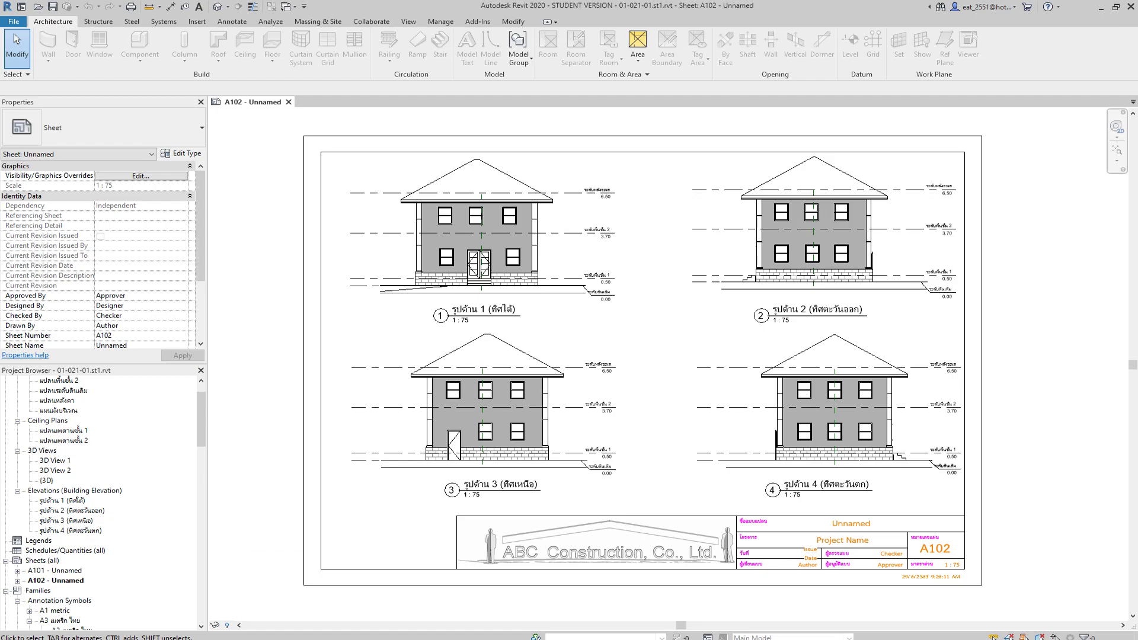
Step: Switch from Revit to the Photos window showing the Thai Revit 2016 book cover
{"action": "left_click", "coordinate": [341, 613]}
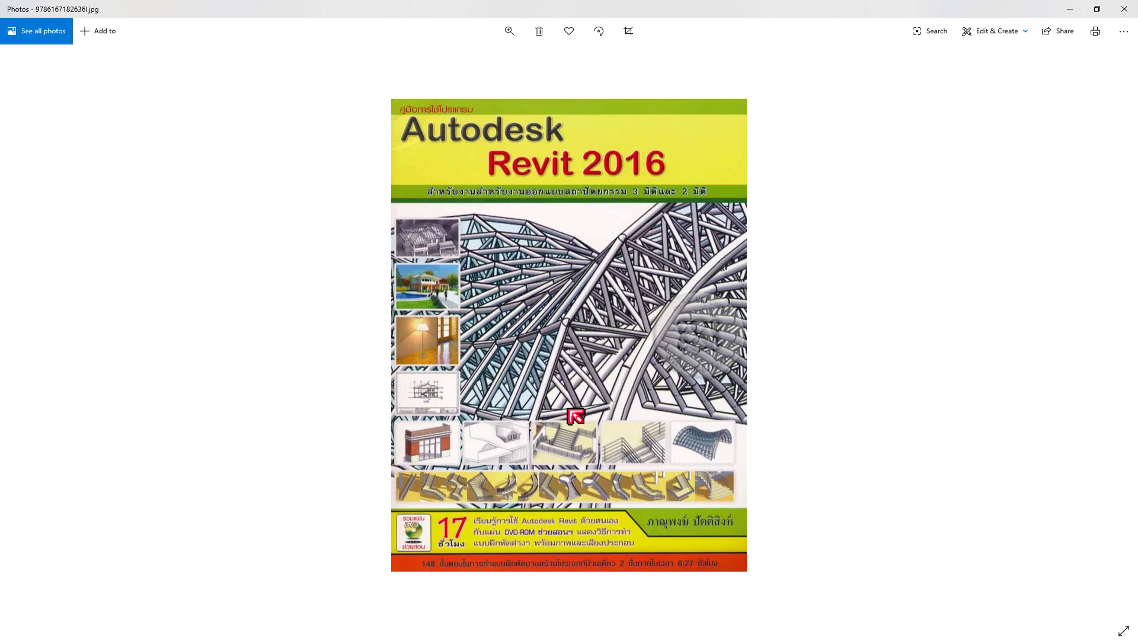
Step: Show the revit 2020.jpg course promo image in Photos
{"action": "left_click", "coordinate": [447, 615]}
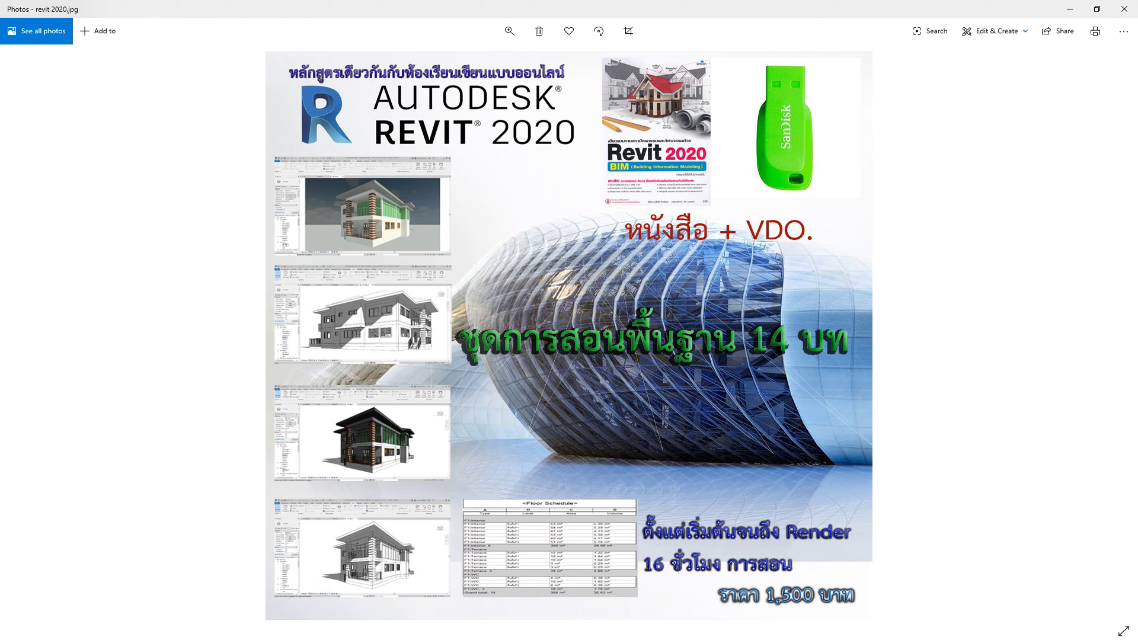
Step: Switch from the Revit 2020 promo back to the Revit 2016 book cover window
{"action": "left_click", "coordinate": [338, 627]}
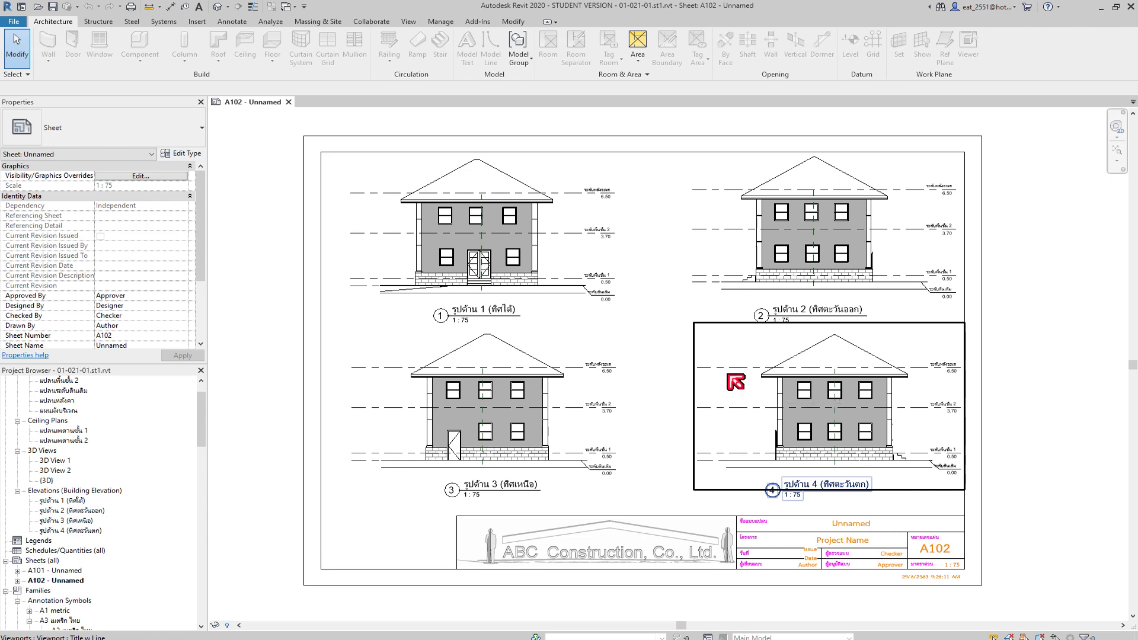
{"action": "scroll", "coordinate": [187, 490], "scroll_direction": "down", "scroll_amount": 1}
{"action": "scroll", "coordinate": [193, 496], "scroll_direction": "down", "scroll_amount": 1}
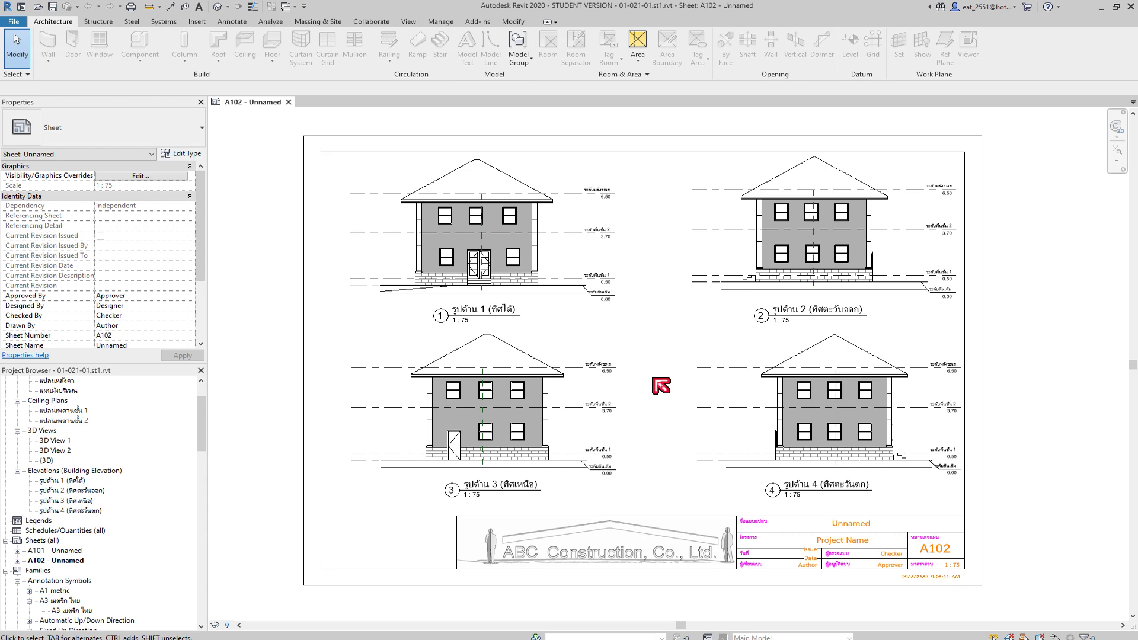
{"action": "left_click", "coordinate": [983, 332]}
{"action": "left_click", "coordinate": [338, 622]}
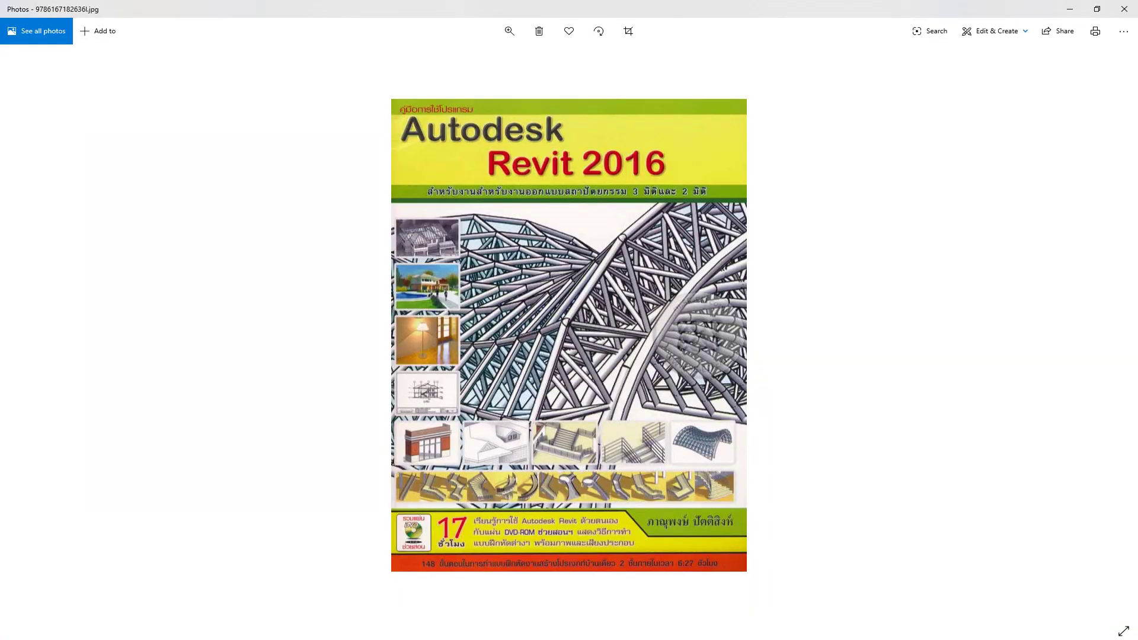
Step: Switch from Photos back to Revit's sheet A102 with Alt+Tab
{"action": "key", "text": "alt+Tab"}
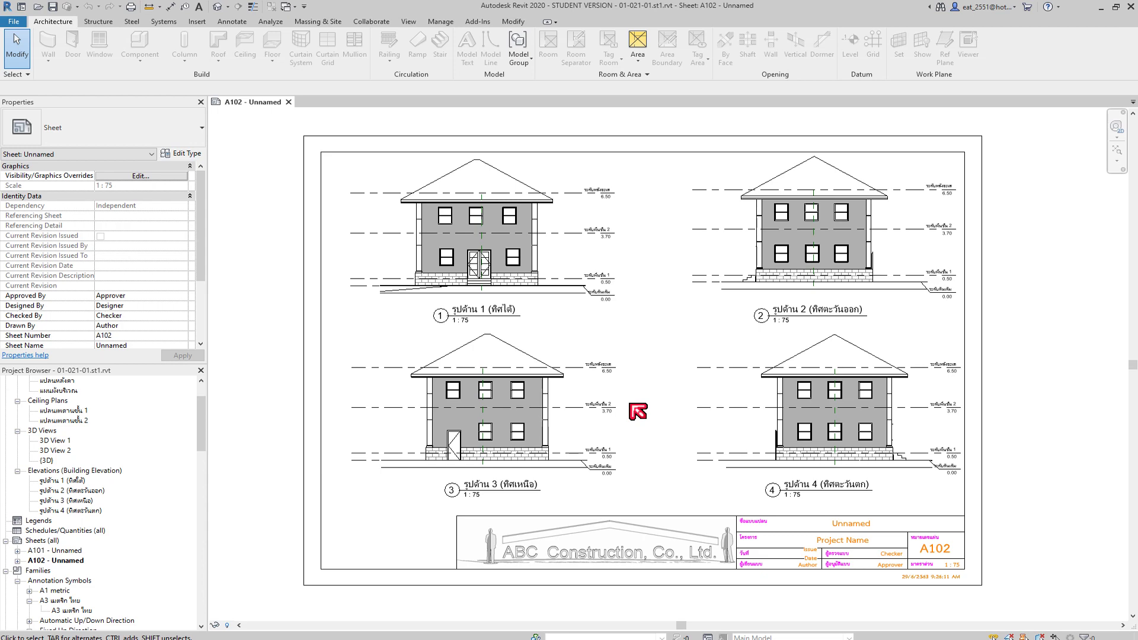
Step: Zoom in on sheet A102's elevations and title block
{"action": "scroll", "coordinate": [904, 599], "scroll_direction": "up", "scroll_amount": 2}
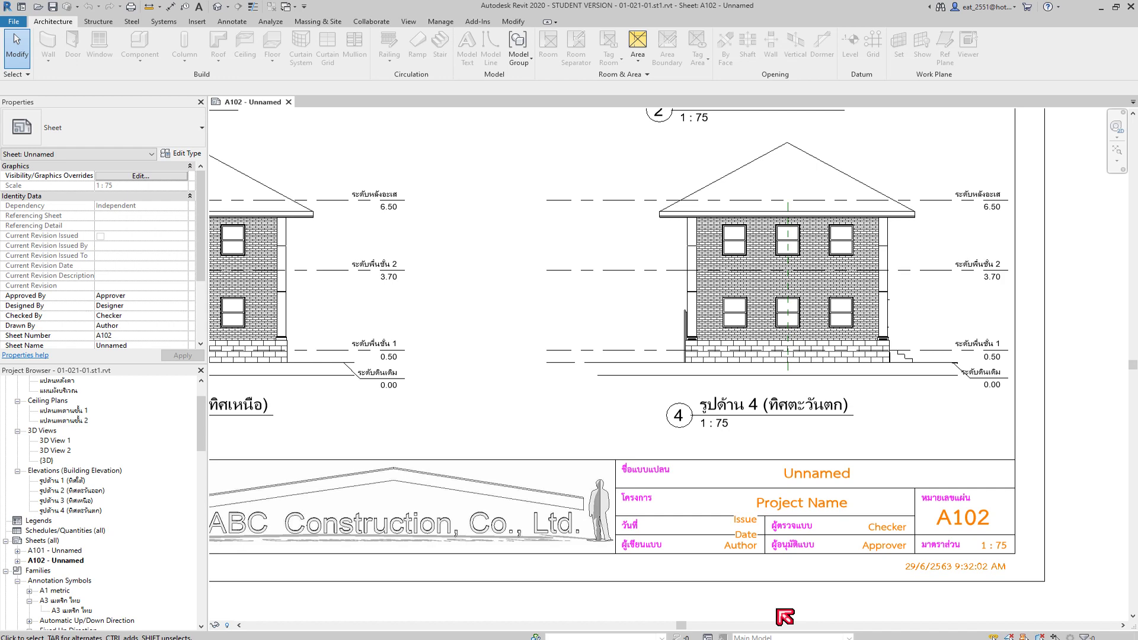
Step: Open the Manage tab's Project Information dialog and scroll to its Other parameters
{"action": "left_click", "coordinate": [439, 24]}
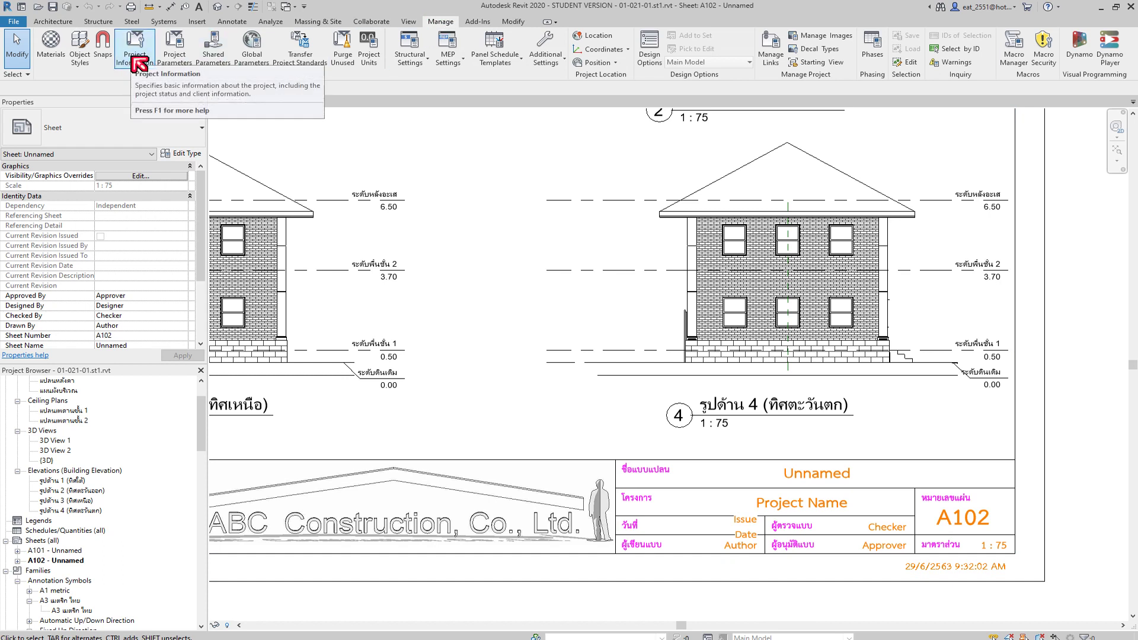
{"action": "left_click", "coordinate": [134, 58]}
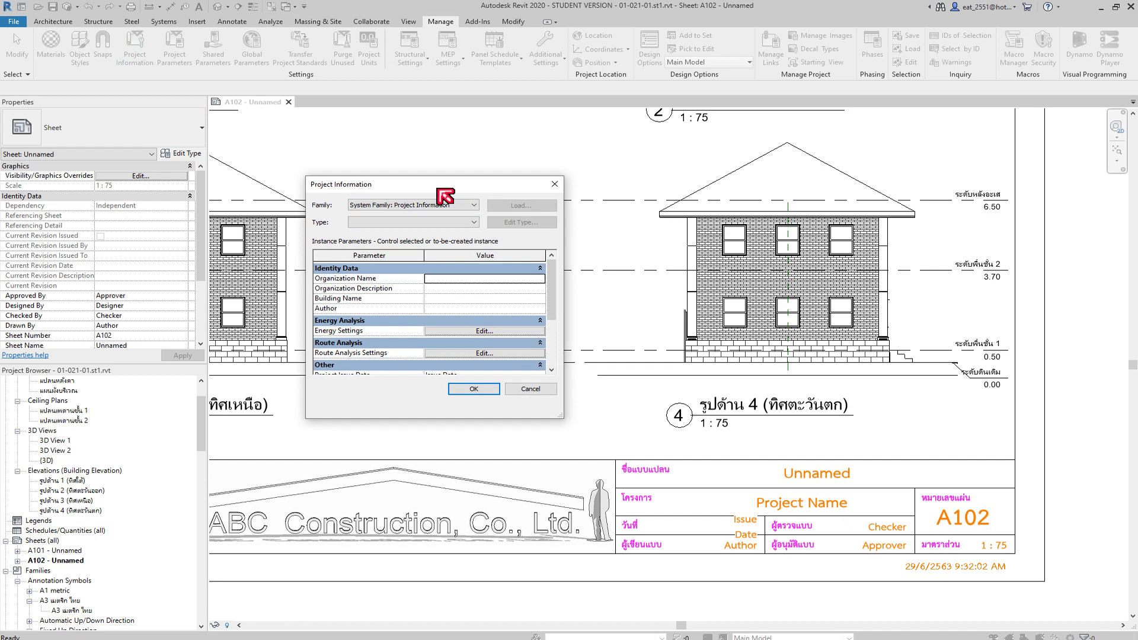
{"action": "scroll", "coordinate": [511, 309], "scroll_direction": "down", "scroll_amount": 3}
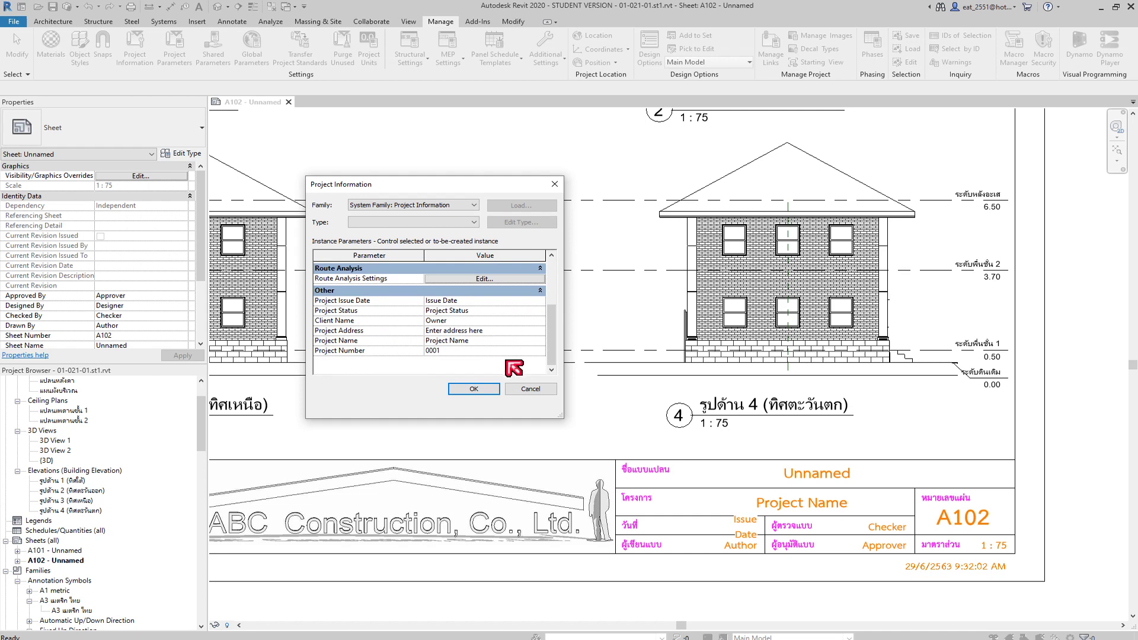
{"action": "scroll", "coordinate": [510, 311], "scroll_direction": "up", "scroll_amount": 2}
{"action": "scroll", "coordinate": [511, 315], "scroll_direction": "down", "scroll_amount": 2}
Step: Set Project Issue Date to 29มิถุนายน2563
{"action": "left_click", "coordinate": [513, 302]}
{"action": "key", "text": "BackSpace"}
{"action": "type", "text": "30"}
{"action": "key", "text": "BackSpace"}
{"action": "key", "text": "BackSpace"}
{"action": "type", "text": "2"}
{"action": "type", "text": "9"}
{"action": "type", "text": "b"}
{"action": "key", "text": "BackSpace"}
{"action": "key", "text": "BackSpace"}
{"action": "type", "text": "มิถุน"}
{"action": "type", "text": "ายน"}
{"action": "type", "text": "2563"}
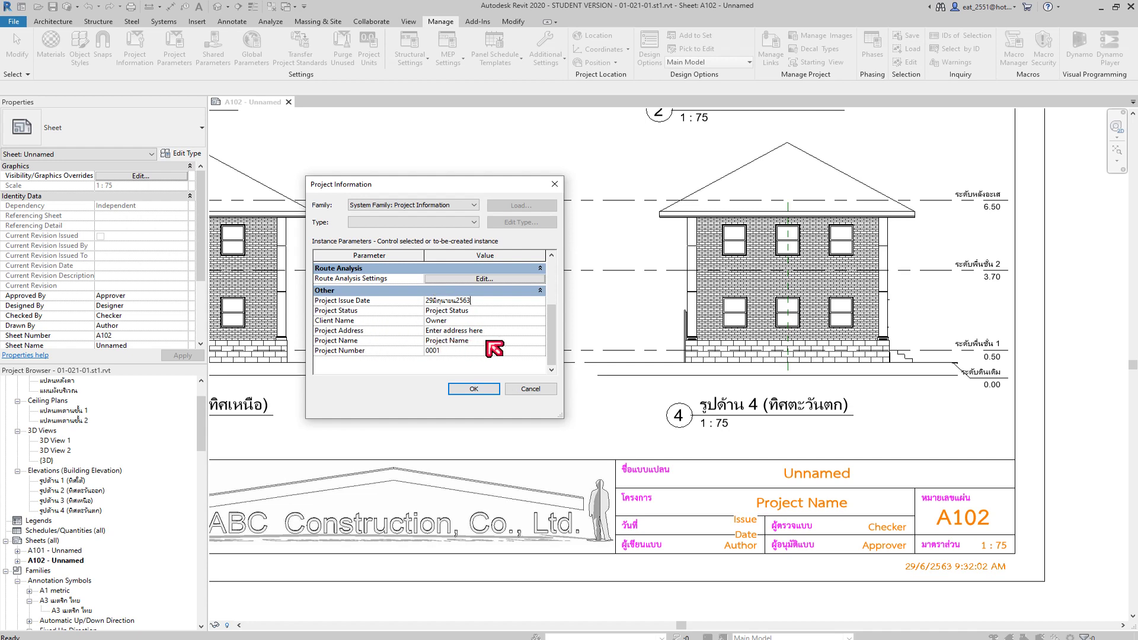
{"action": "left_click", "coordinate": [488, 342]}
Step: Change Project Name to TrainnigRevit2020 and confirm the Project Information dialog
{"action": "key", "text": "BackSpace"}
{"action": "key", "text": "BackSpace"}
{"action": "type", "text": "T"}
{"action": "type", "text": "rain"}
{"action": "type", "text": "g"}
{"action": "key", "text": "BackSpace"}
{"action": "type", "text": "evi"}
{"action": "type", "text": "t2020"}
{"action": "left_click", "coordinate": [473, 389]}
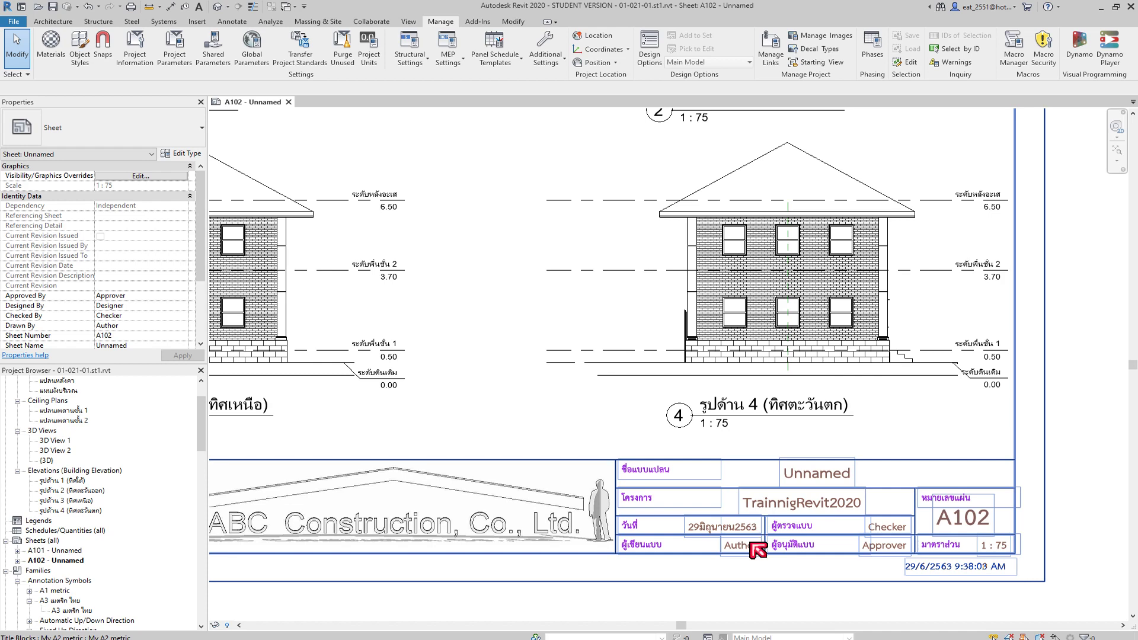
Step: Open sheet A101 and select its title block showing TrainnigRevit2020 and 29มิถุนายน2563
{"action": "scroll", "coordinate": [713, 350], "scroll_direction": "down", "scroll_amount": 2}
{"action": "scroll", "coordinate": [713, 350], "scroll_direction": "down", "scroll_amount": 2}
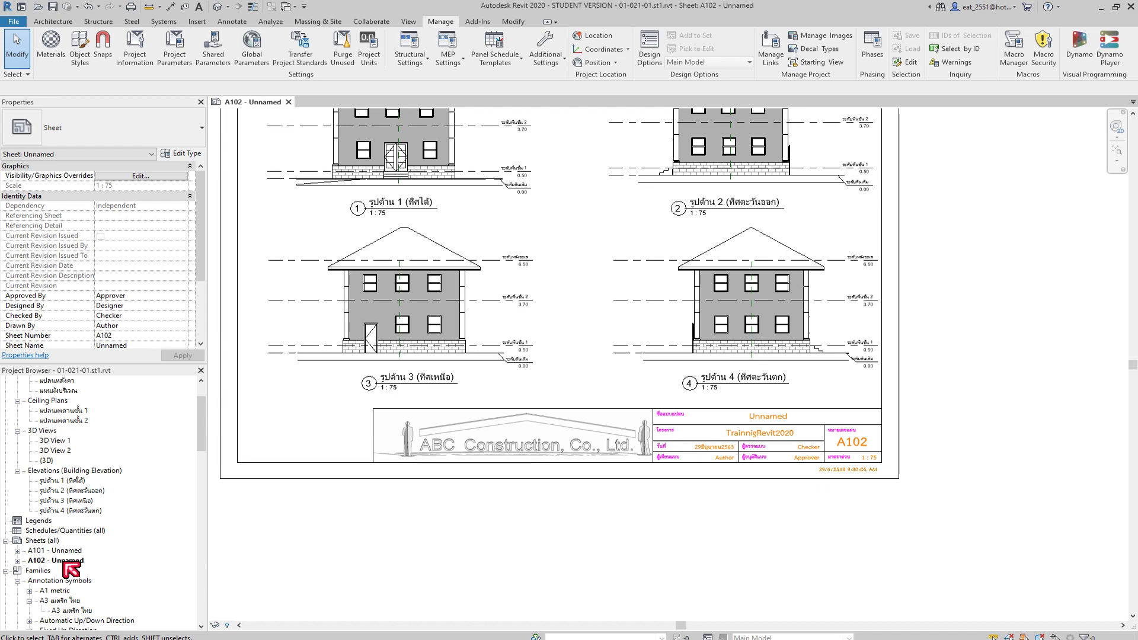
{"action": "double_click", "coordinate": [69, 551]}
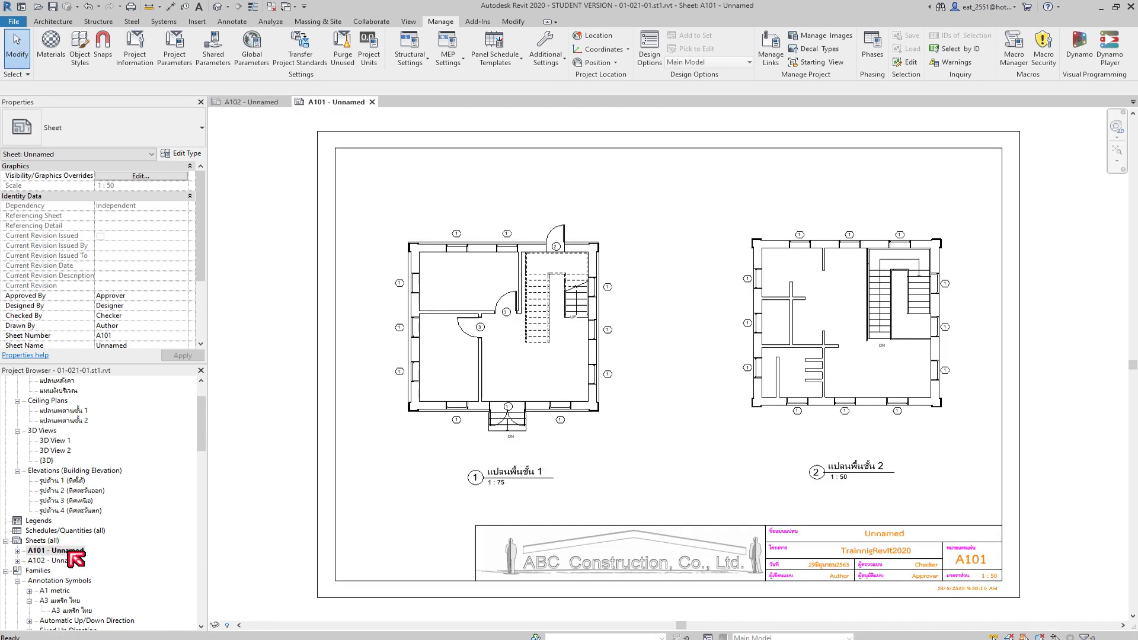
{"action": "scroll", "coordinate": [889, 595], "scroll_direction": "up", "scroll_amount": 2}
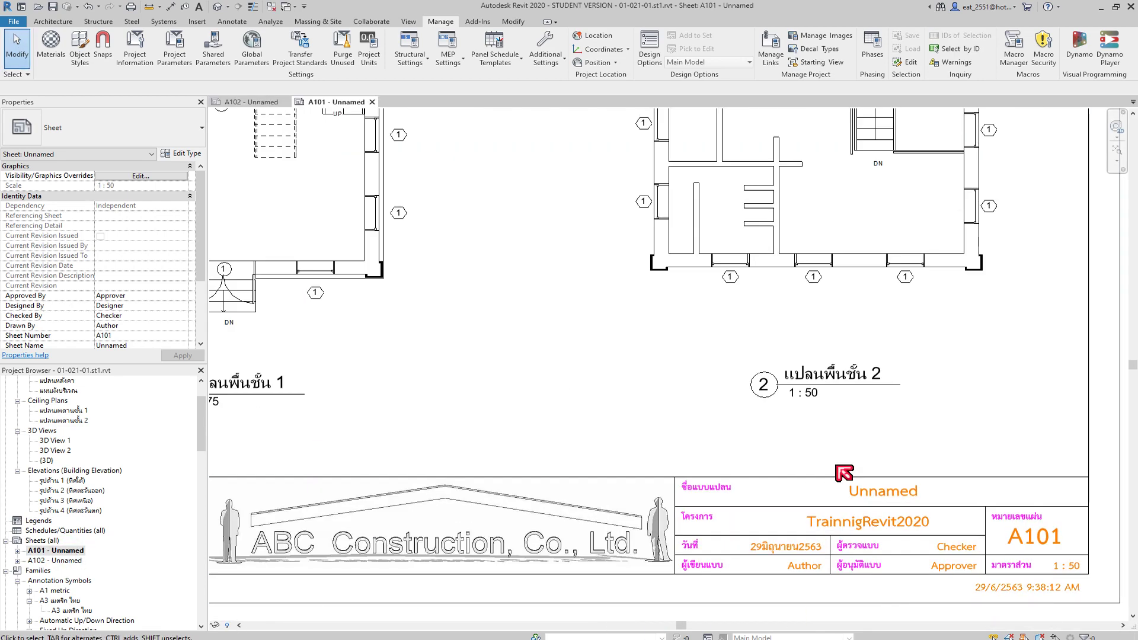
{"action": "scroll", "coordinate": [872, 524], "scroll_direction": "down", "scroll_amount": 1}
{"action": "scroll", "coordinate": [868, 520], "scroll_direction": "down", "scroll_amount": 2}
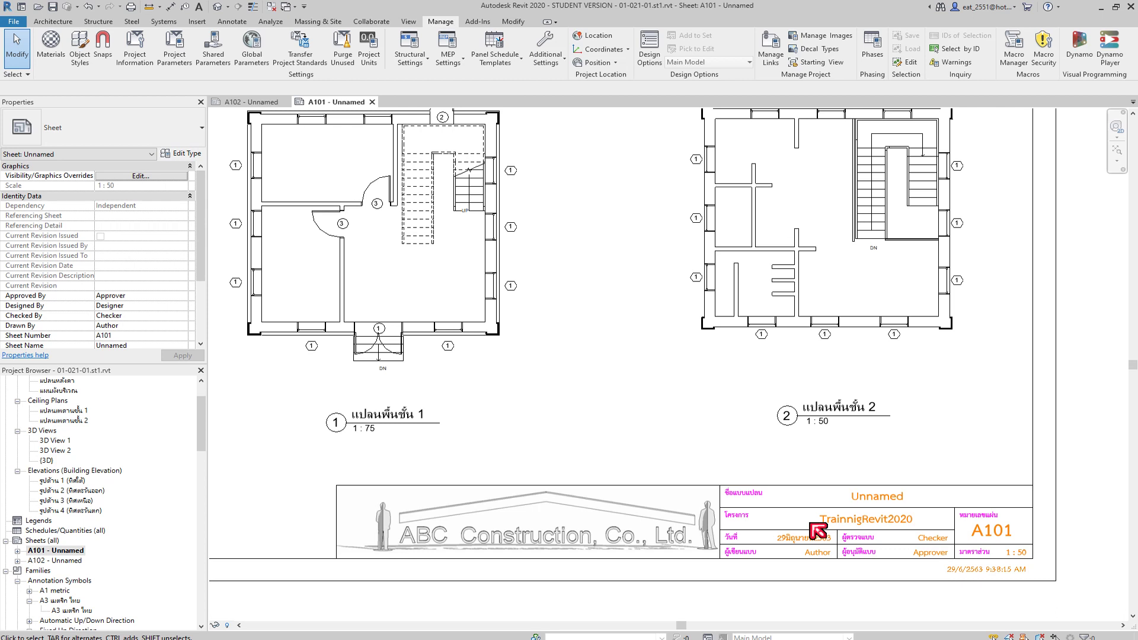
{"action": "left_click", "coordinate": [589, 376]}
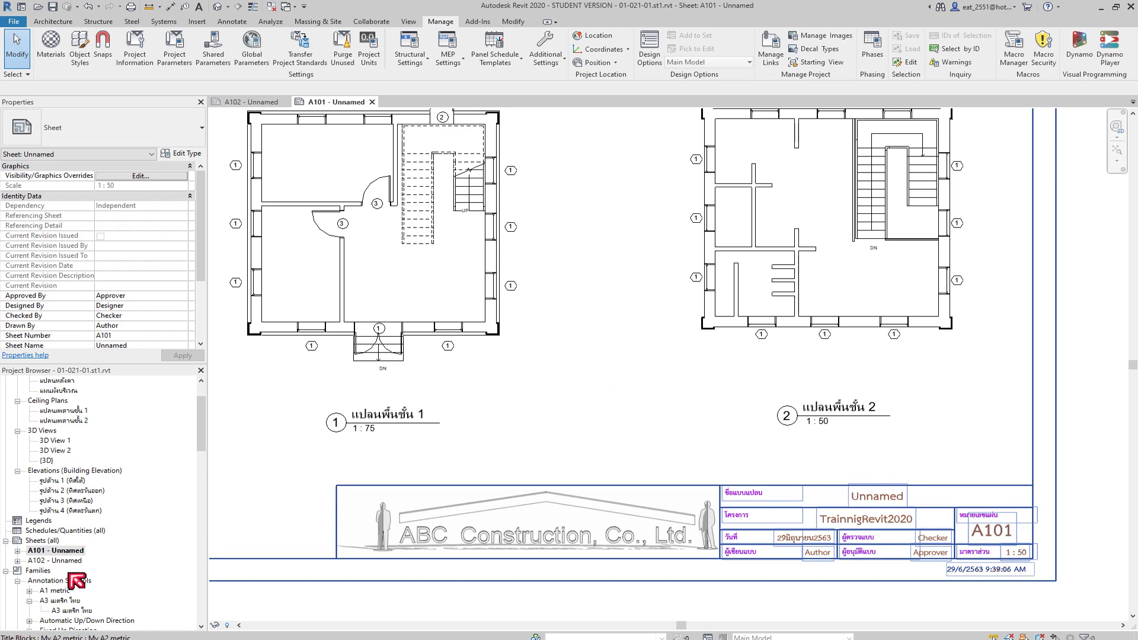
Step: Back on sheet A102, inspect the title block's Author, Checker, Designer and Approver placeholder values
{"action": "double_click", "coordinate": [70, 563]}
{"action": "scroll", "coordinate": [776, 468], "scroll_direction": "down", "scroll_amount": 2}
{"action": "left_click", "coordinate": [693, 322]}
{"action": "scroll", "coordinate": [721, 346], "scroll_direction": "up", "scroll_amount": 2}
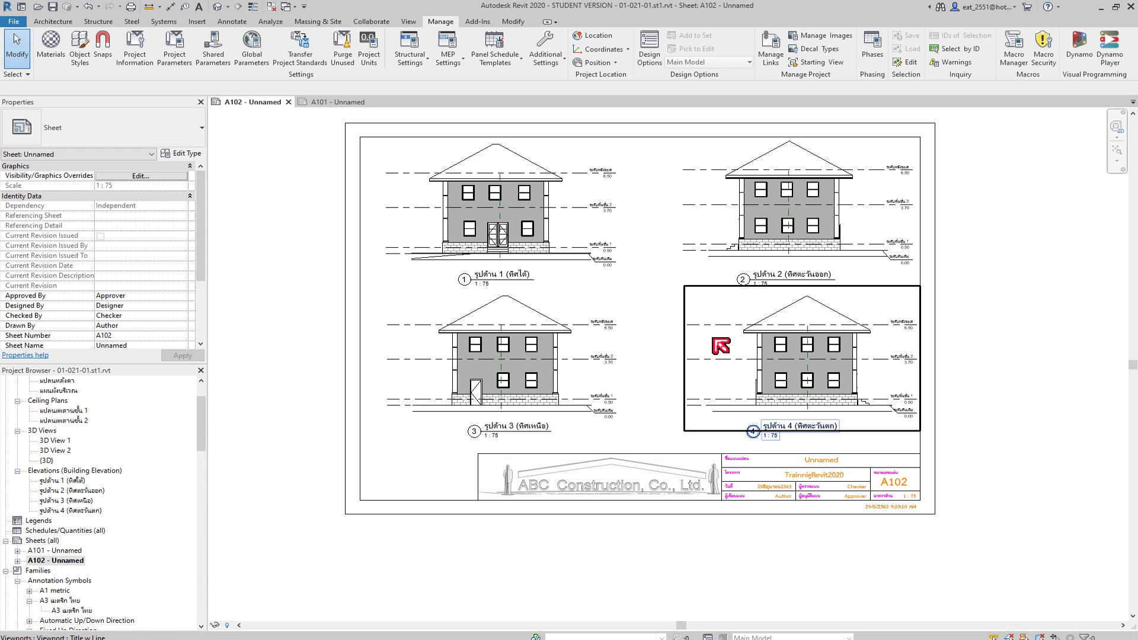
{"action": "scroll", "coordinate": [721, 345], "scroll_direction": "up", "scroll_amount": 1}
{"action": "scroll", "coordinate": [726, 380], "scroll_direction": "up", "scroll_amount": 1}
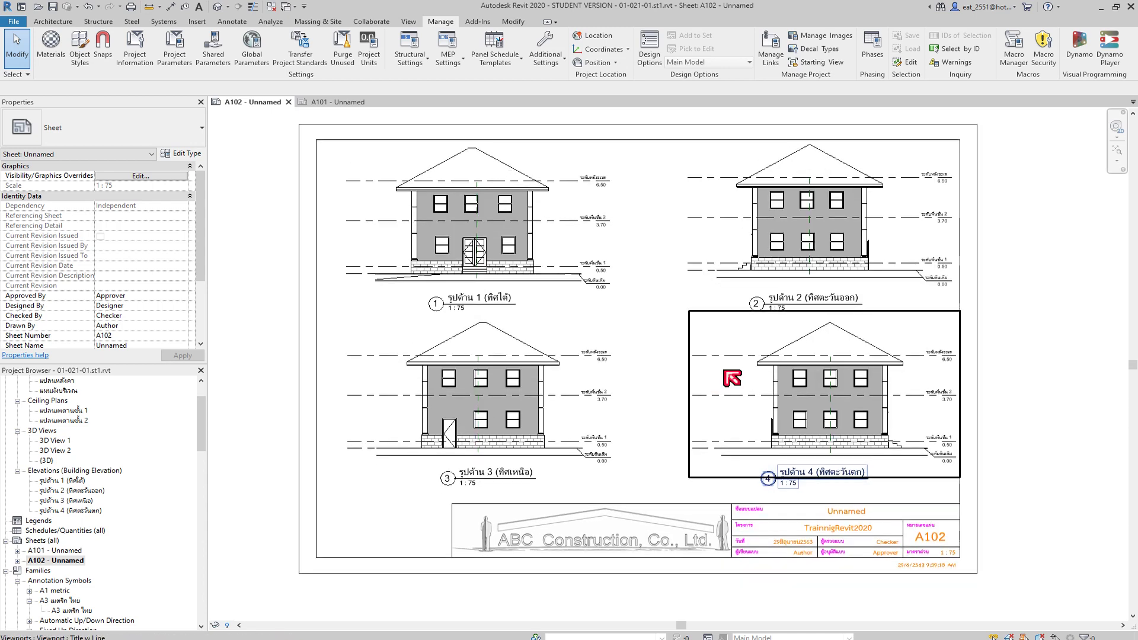
{"action": "scroll", "coordinate": [727, 372], "scroll_direction": "down", "scroll_amount": 1}
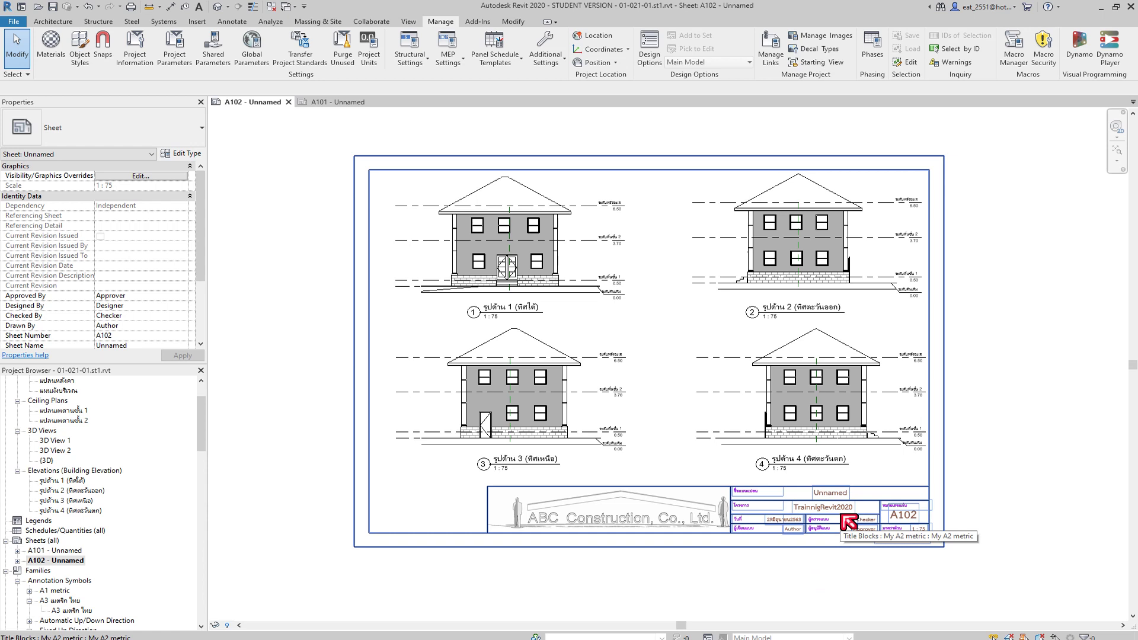
{"action": "left_click", "coordinate": [849, 522]}
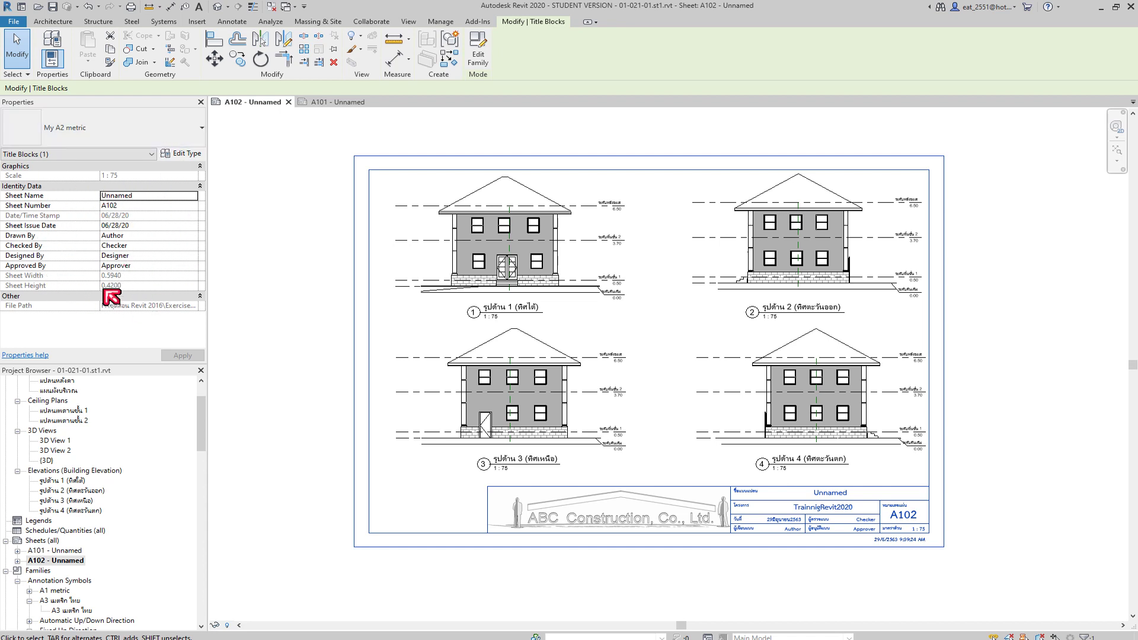
{"action": "left_click", "coordinate": [294, 362]}
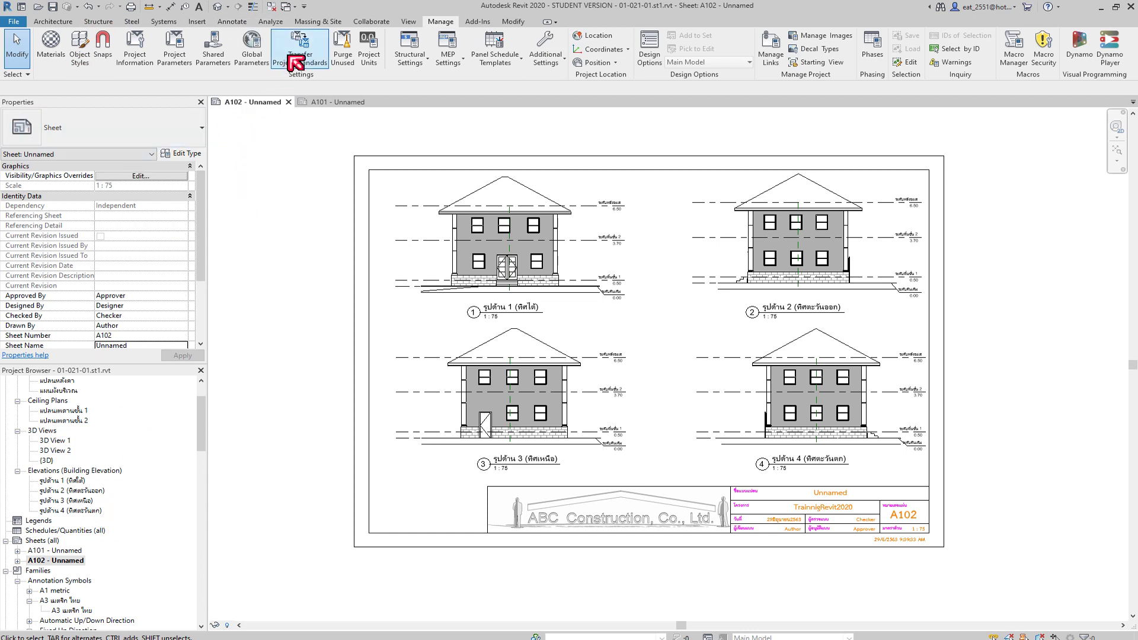
{"action": "left_click", "coordinate": [414, 23]}
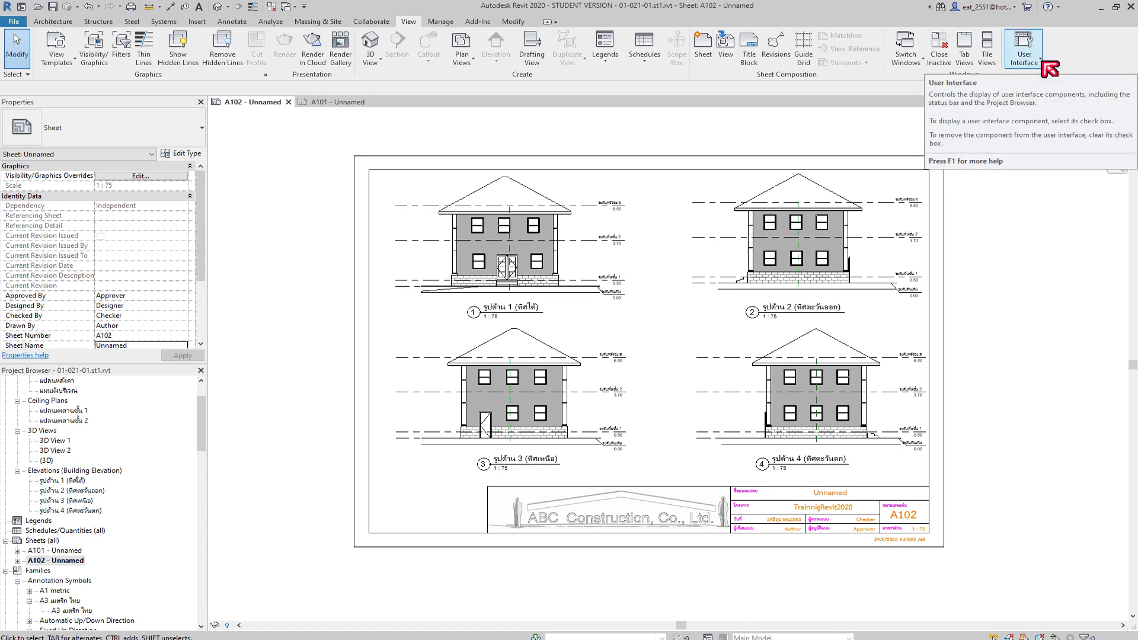
{"action": "left_click", "coordinate": [1044, 63]}
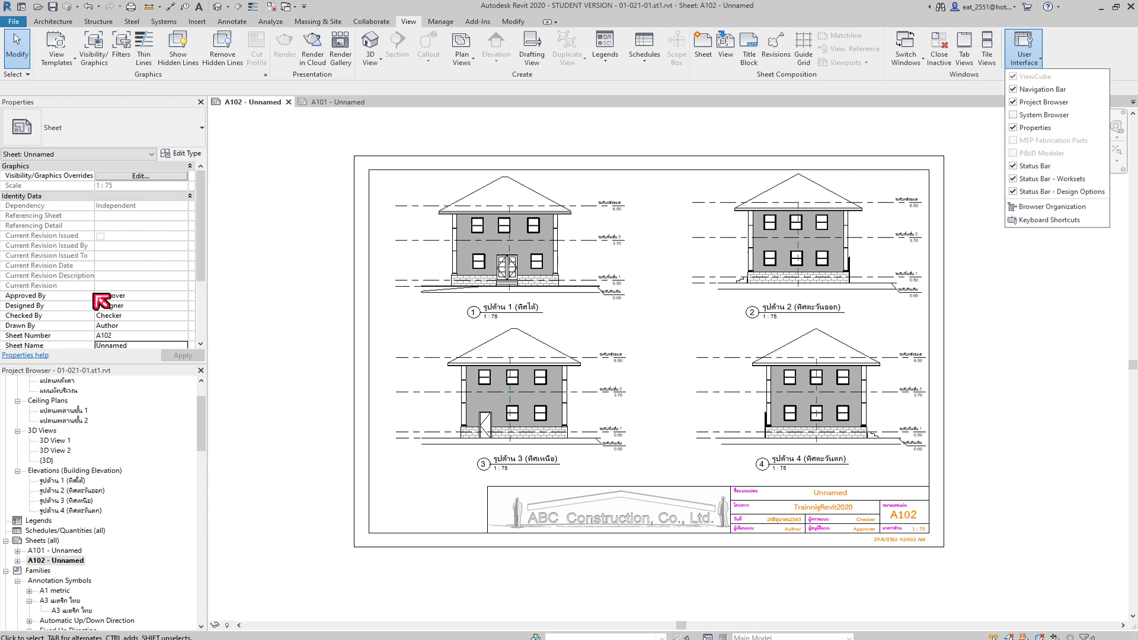
{"action": "left_click", "coordinate": [287, 260]}
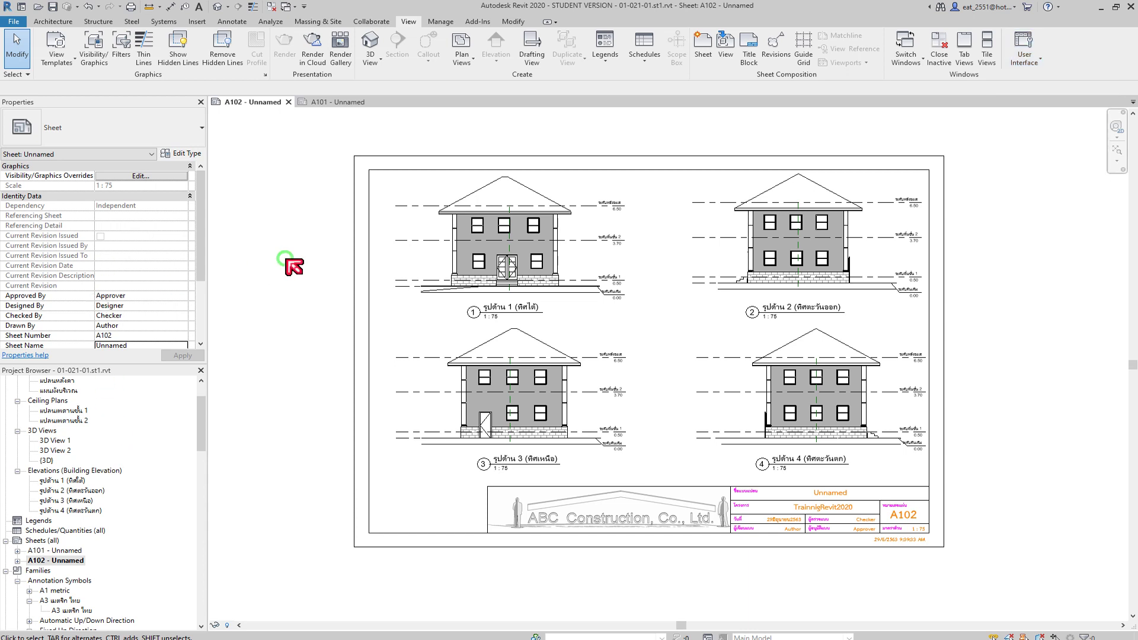
{"action": "left_click", "coordinate": [55, 21]}
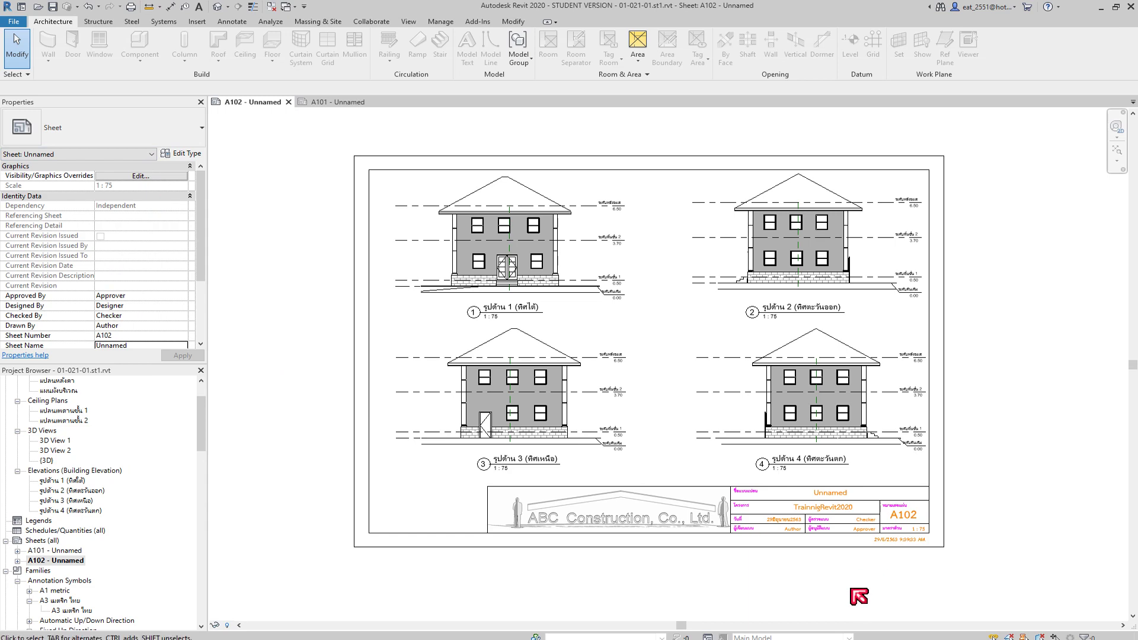
{"action": "left_click", "coordinate": [824, 509]}
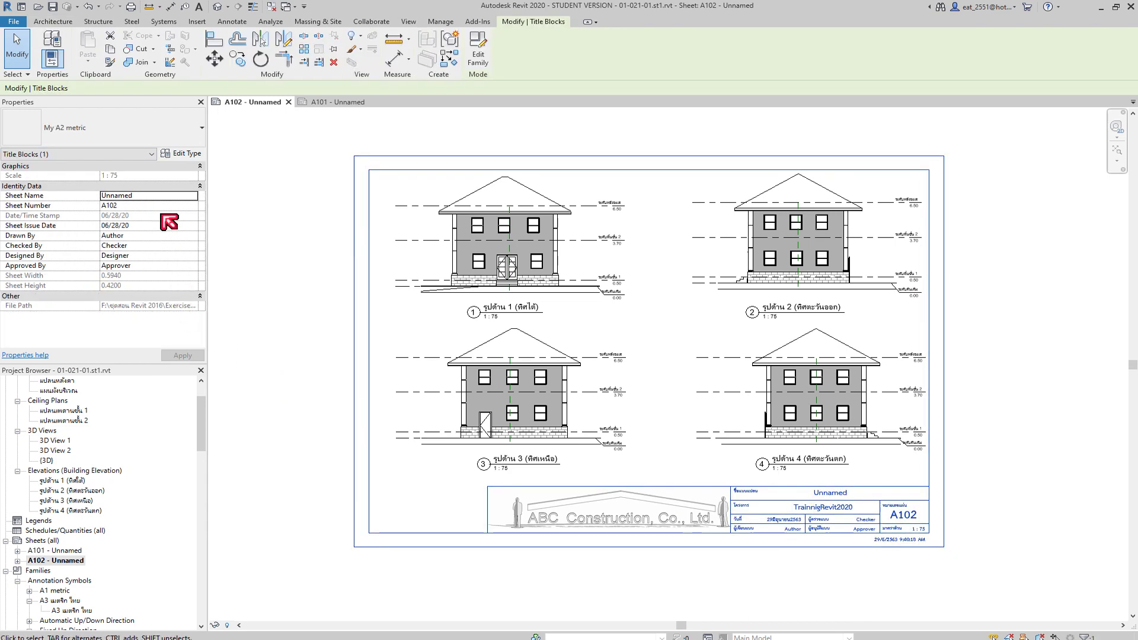
{"action": "left_click", "coordinate": [305, 348]}
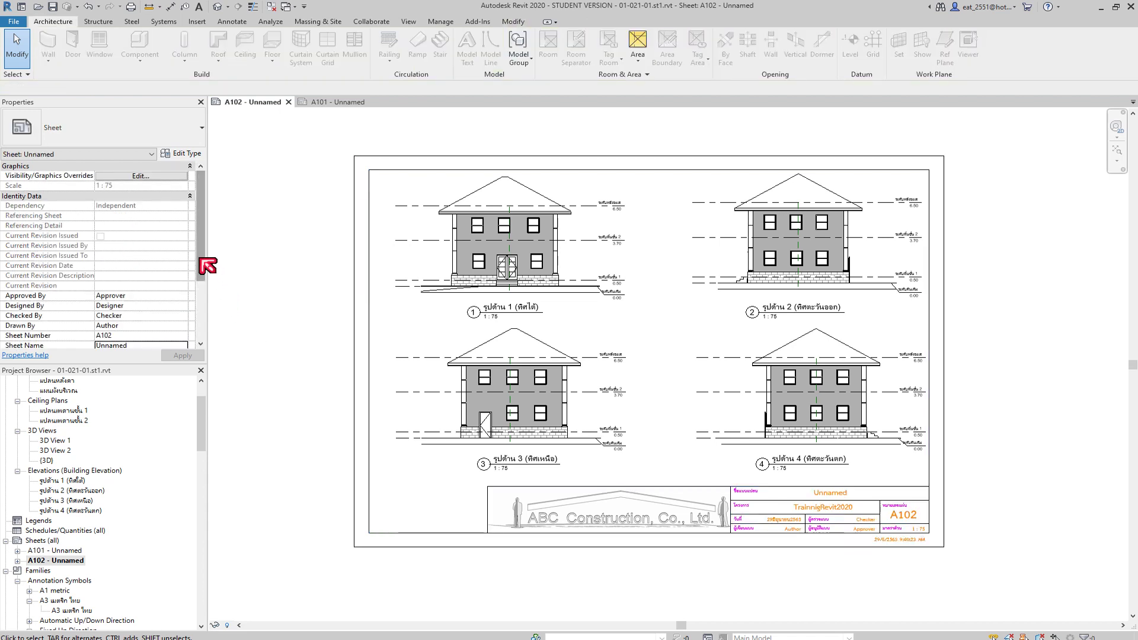
{"action": "left_click_drag", "start_coordinate": [202, 264], "coordinate": [204, 316]}
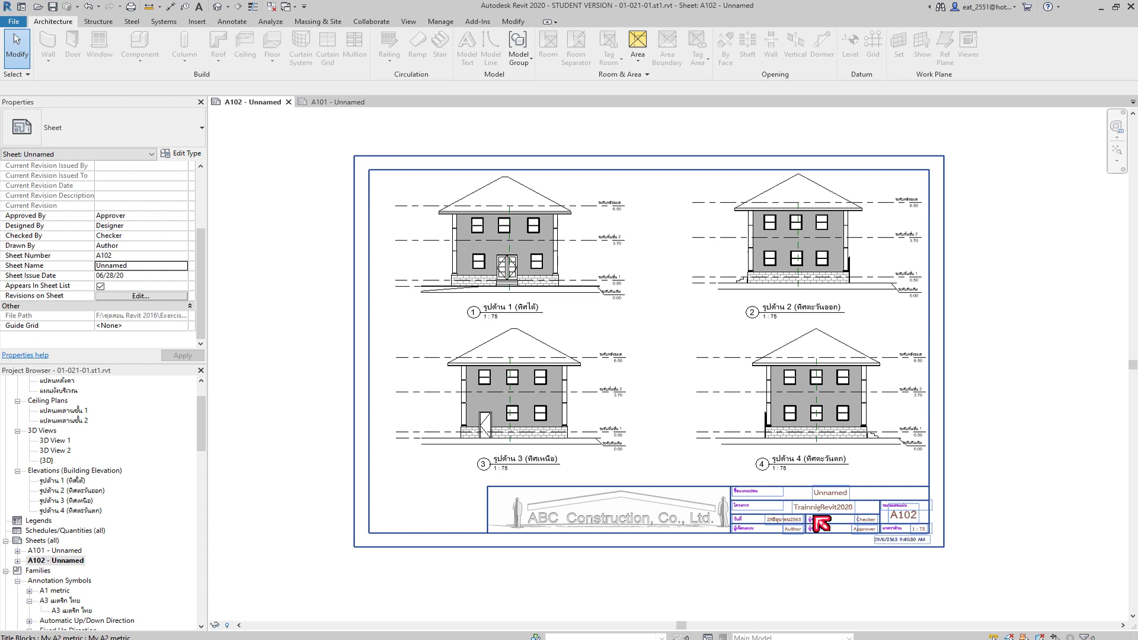
{"action": "scroll", "coordinate": [821, 522], "scroll_direction": "up", "scroll_amount": 1}
Step: Zoom into the title block and elevation 4, then begin editing the Approved By value
{"action": "scroll", "coordinate": [857, 537], "scroll_direction": "up", "scroll_amount": 2}
{"action": "scroll", "coordinate": [895, 575], "scroll_direction": "up", "scroll_amount": 1}
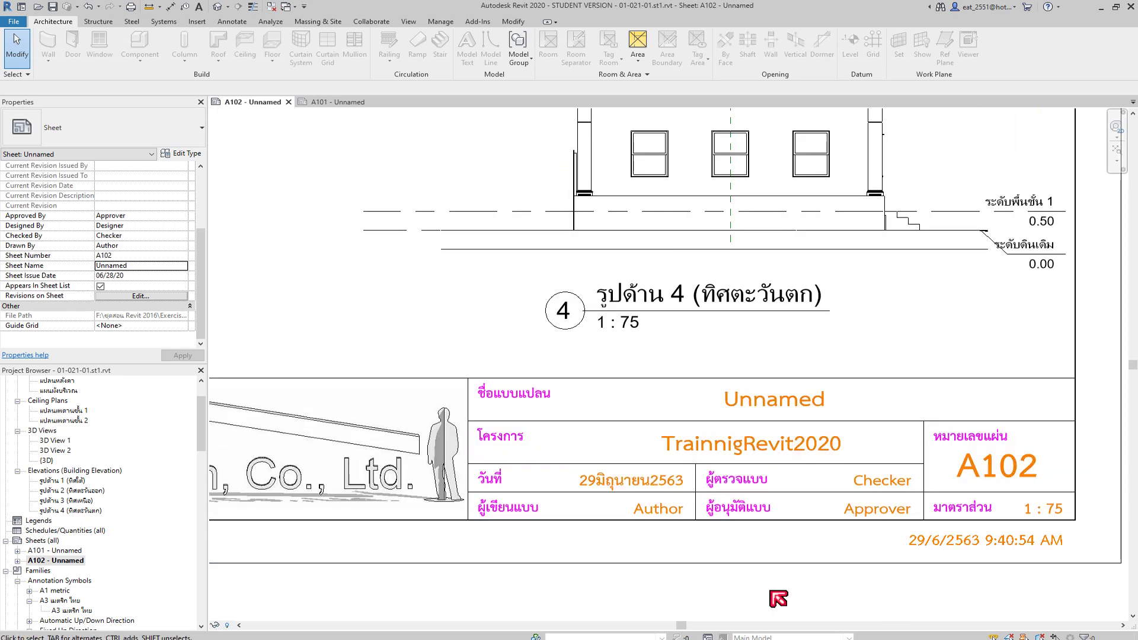
{"action": "scroll", "coordinate": [795, 597], "scroll_direction": "up", "scroll_amount": 1}
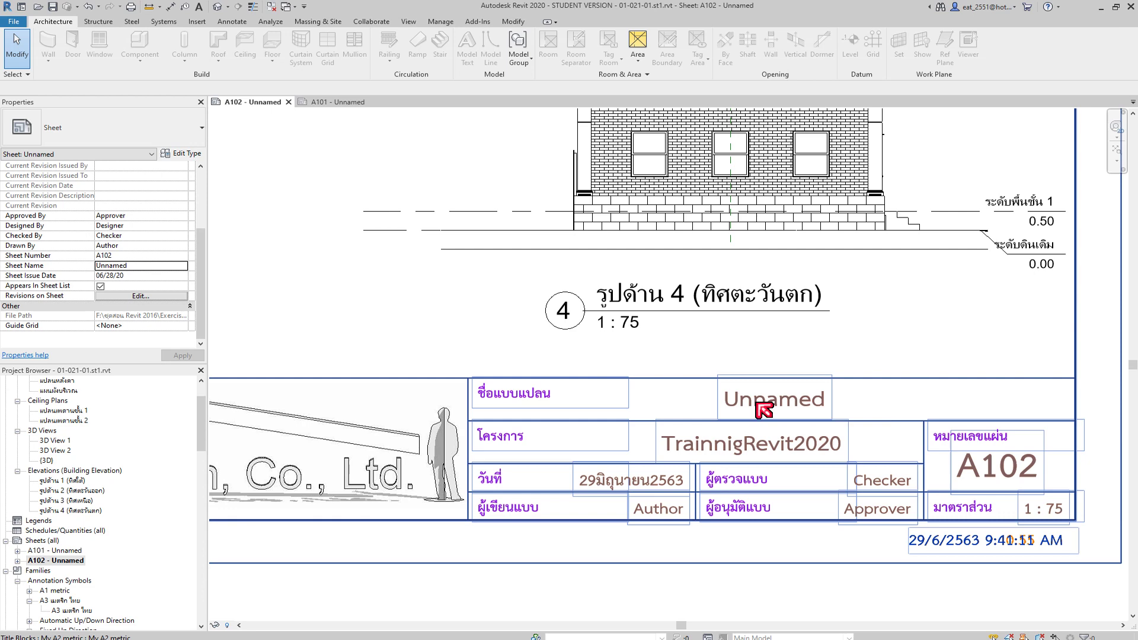
{"action": "scroll", "coordinate": [156, 270], "scroll_direction": "up", "scroll_amount": 3}
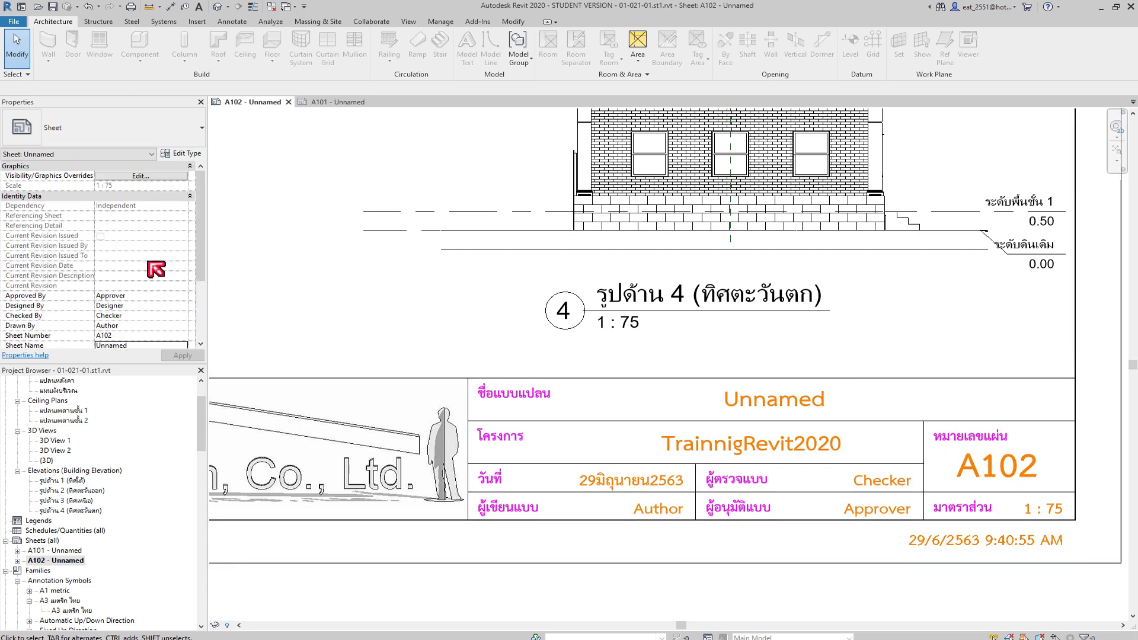
{"action": "scroll", "coordinate": [156, 270], "scroll_direction": "down", "scroll_amount": 2}
{"action": "scroll", "coordinate": [155, 234], "scroll_direction": "down", "scroll_amount": 1}
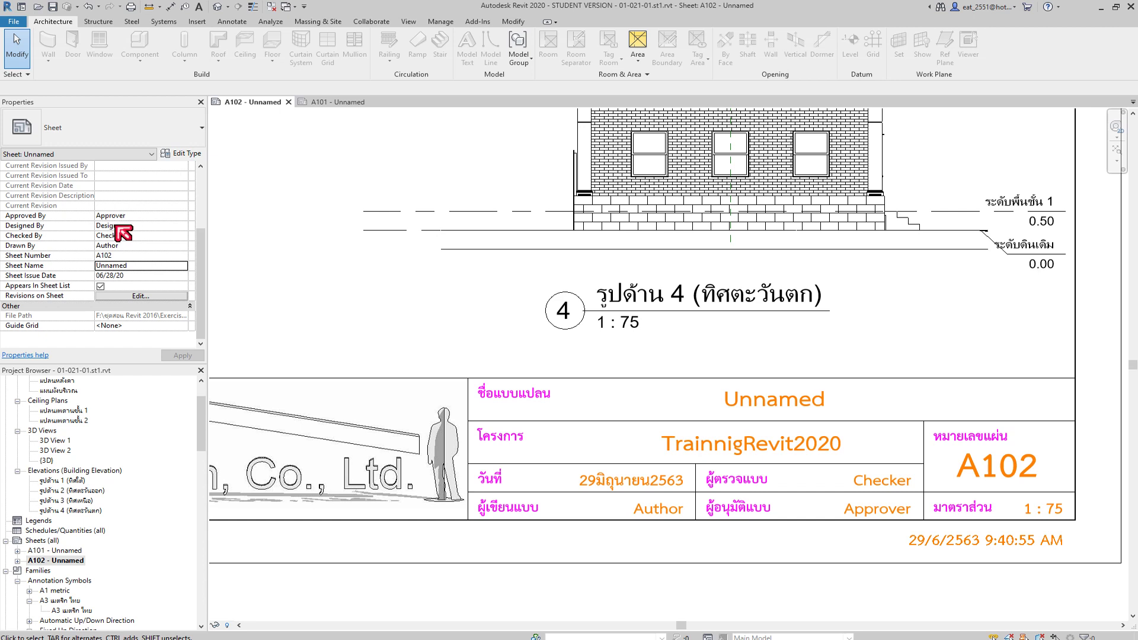
{"action": "left_click", "coordinate": [139, 216]}
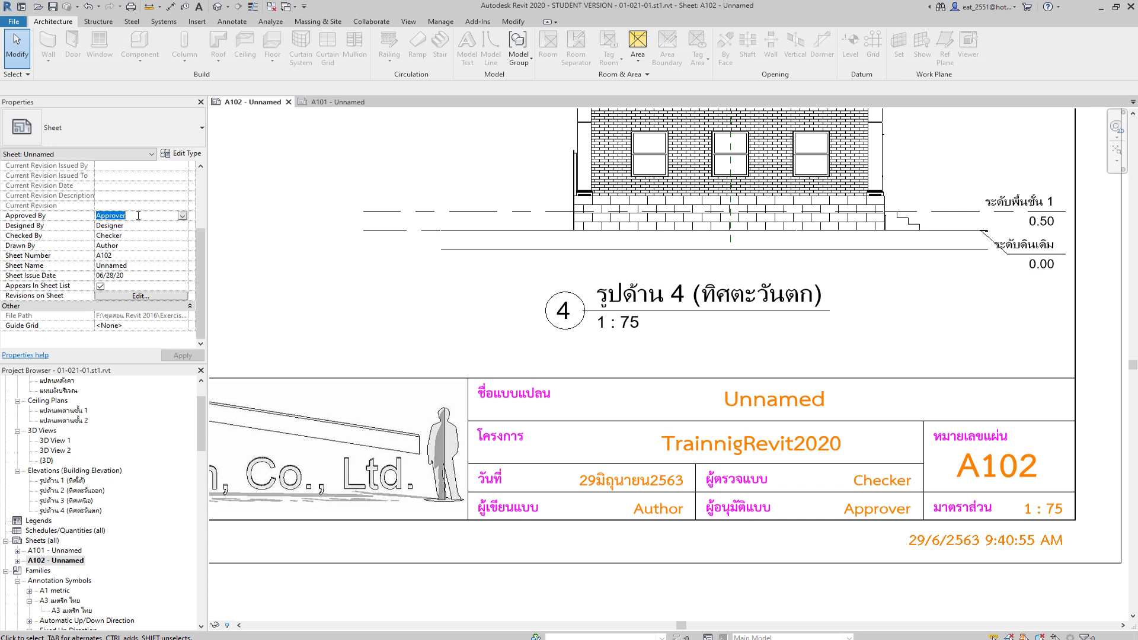
Step: Replace the Approved By value with the person's name, fixing a mistyped Thai character
{"action": "key", "text": "ctrl+x"}
{"action": "key", "text": "Tab"}
{"action": "key", "text": "ctrl+v"}
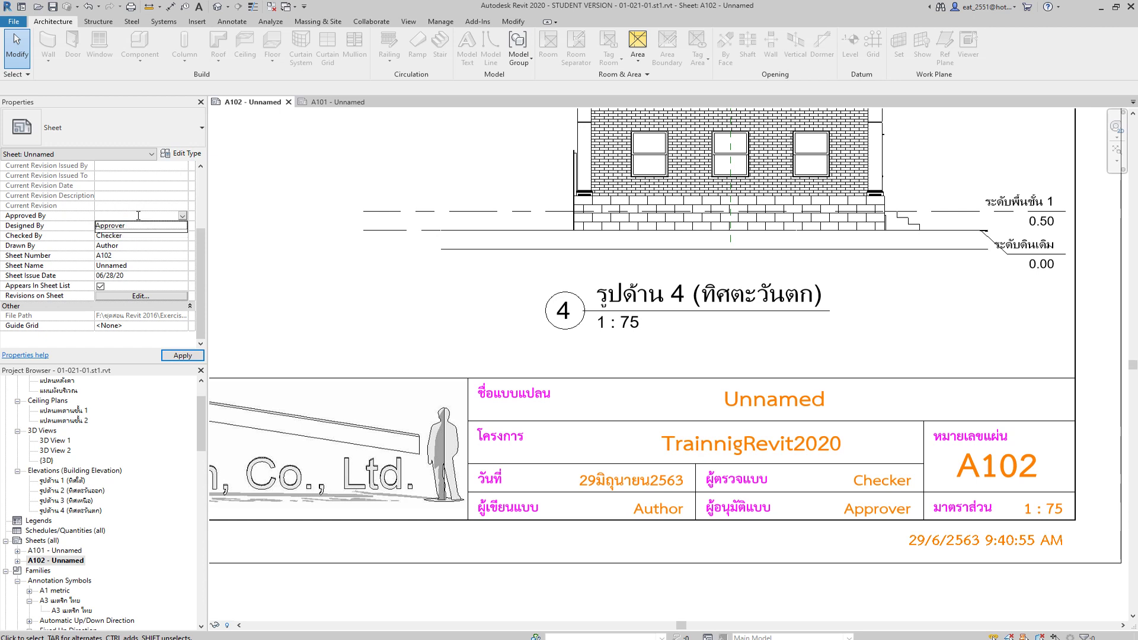
{"action": "left_click", "coordinate": [138, 216]}
{"action": "type", "text": "ท"}
{"action": "key", "text": "BackSpace"}
{"action": "key", "text": "Tab"}
{"action": "left_click", "coordinate": [138, 215]}
{"action": "type", "text": "Mr.Cha"}
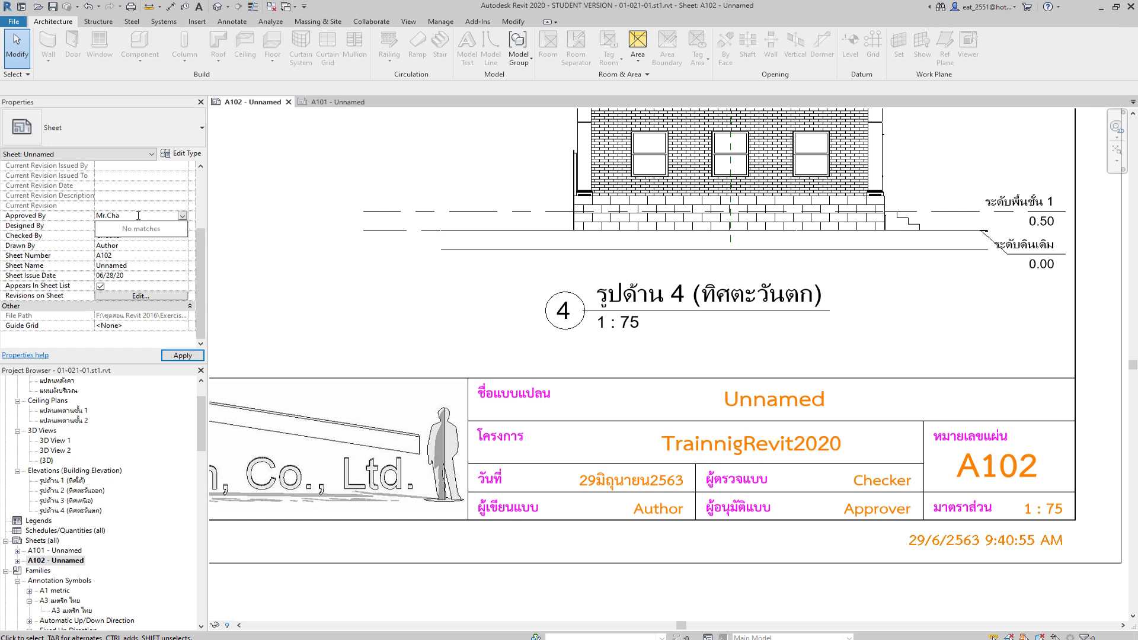
{"action": "type", "text": "leiw"}
{"action": "left_click", "coordinate": [141, 217]}
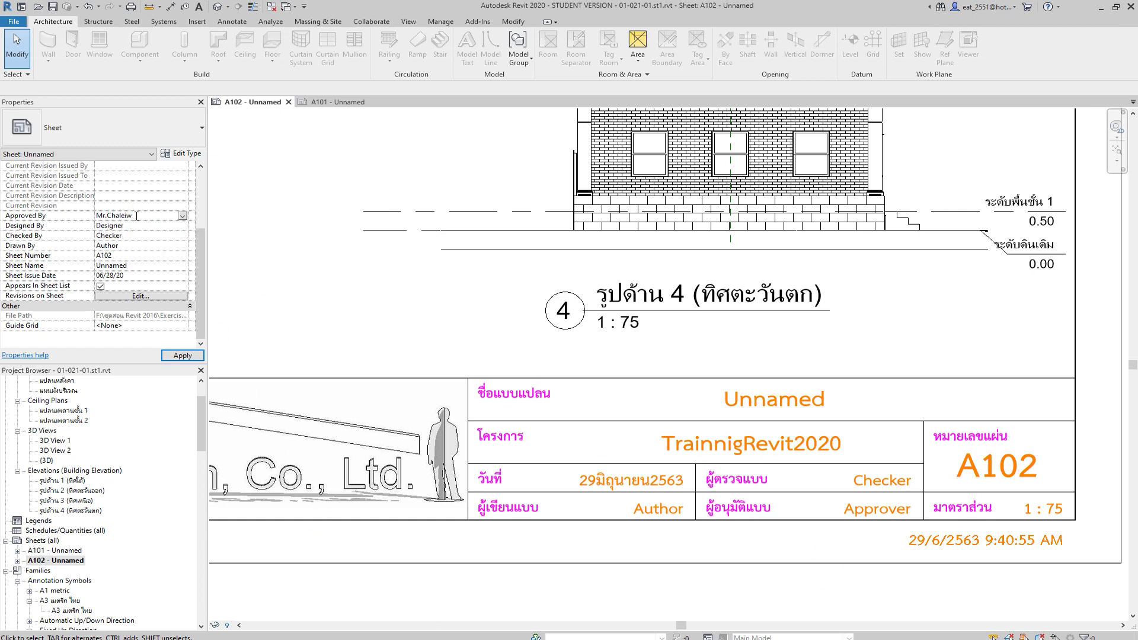
{"action": "left_click_drag", "start_coordinate": [135, 214], "coordinate": [90, 217]}
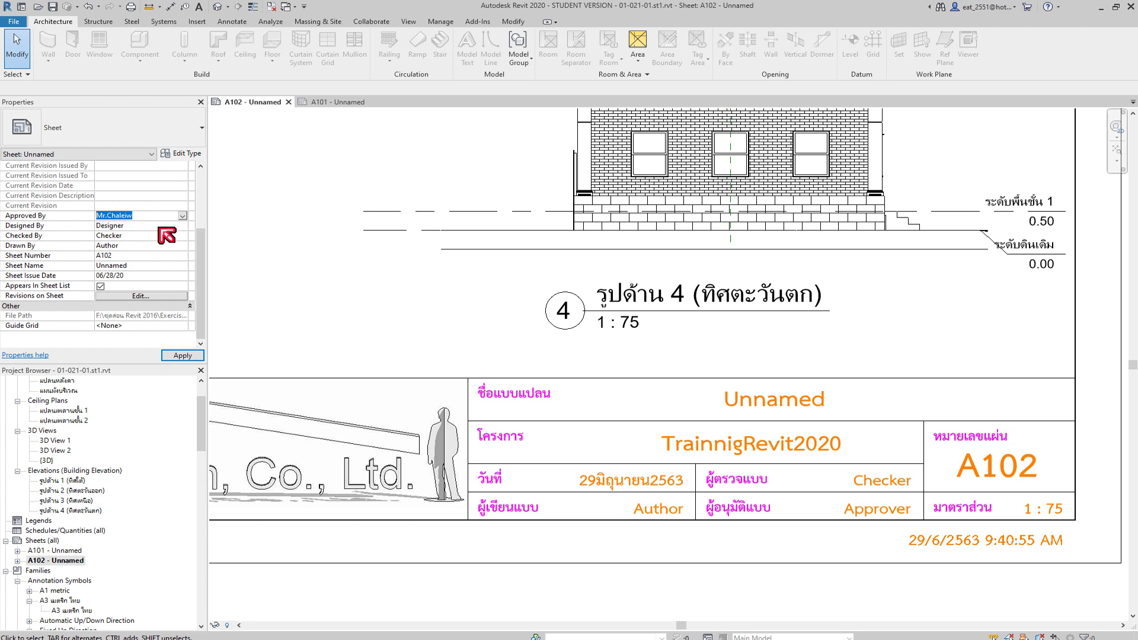
Step: Enter the same person's name in Designed By and Checked By
{"action": "left_click", "coordinate": [159, 229]}
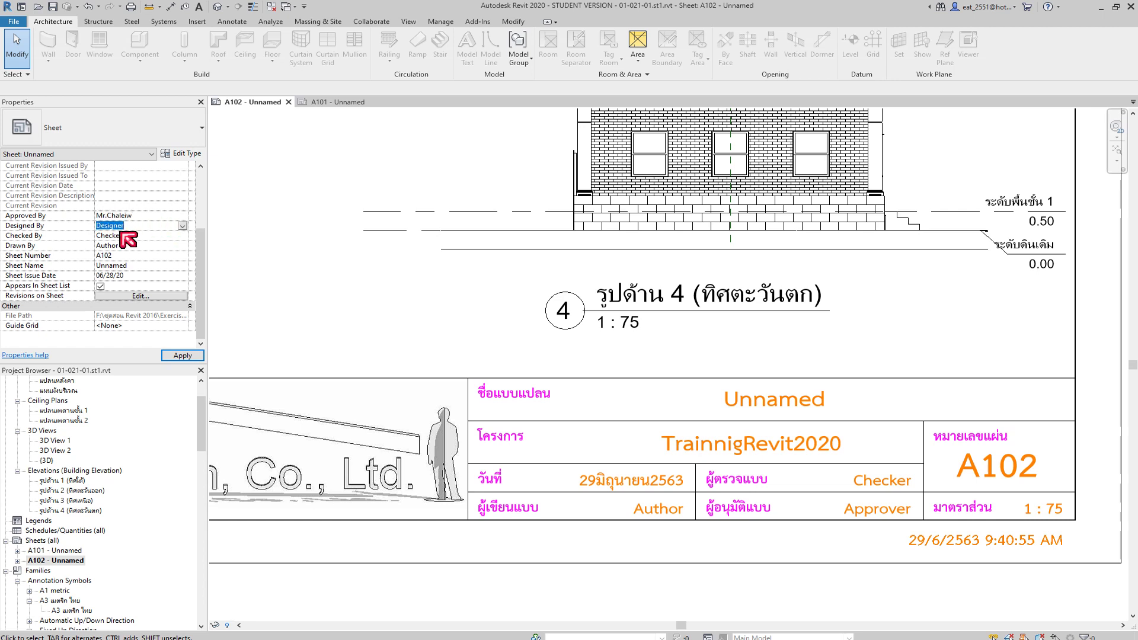
{"action": "type", "text": "Mr.Chaleiw"}
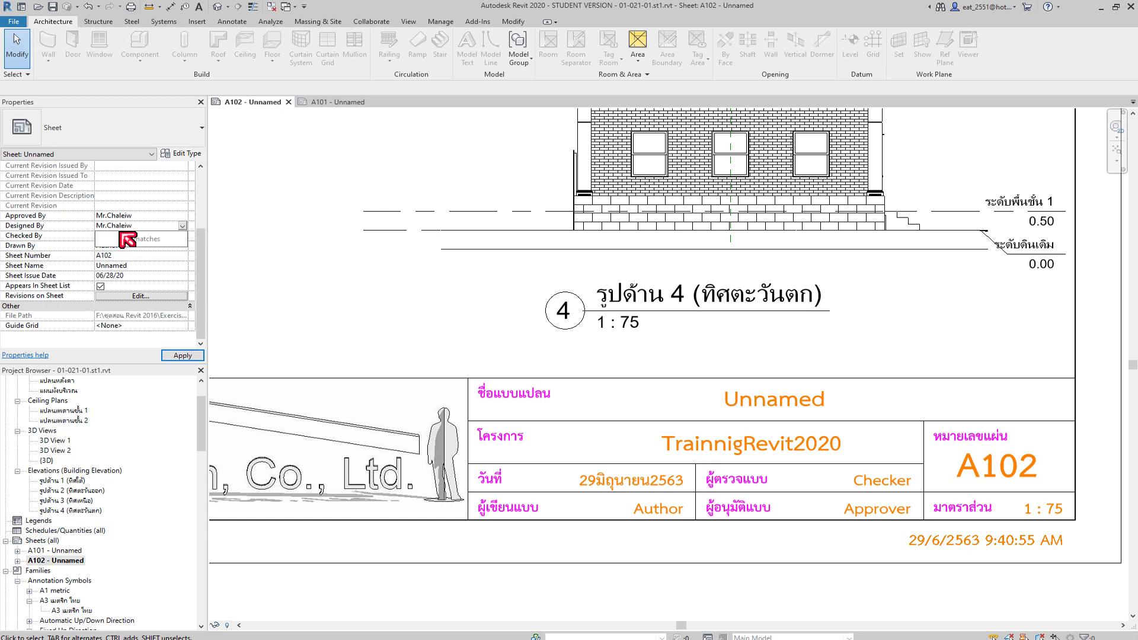
{"action": "key", "text": "Return"}
{"action": "left_click", "coordinate": [163, 237]}
{"action": "type", "text": "Mr.Chaleiw"}
{"action": "key", "text": "Return"}
Step: Paste the same name into Drawn By and begin editing the Sheet Name
{"action": "left_click", "coordinate": [144, 247]}
{"action": "key", "text": "ctrl+v"}
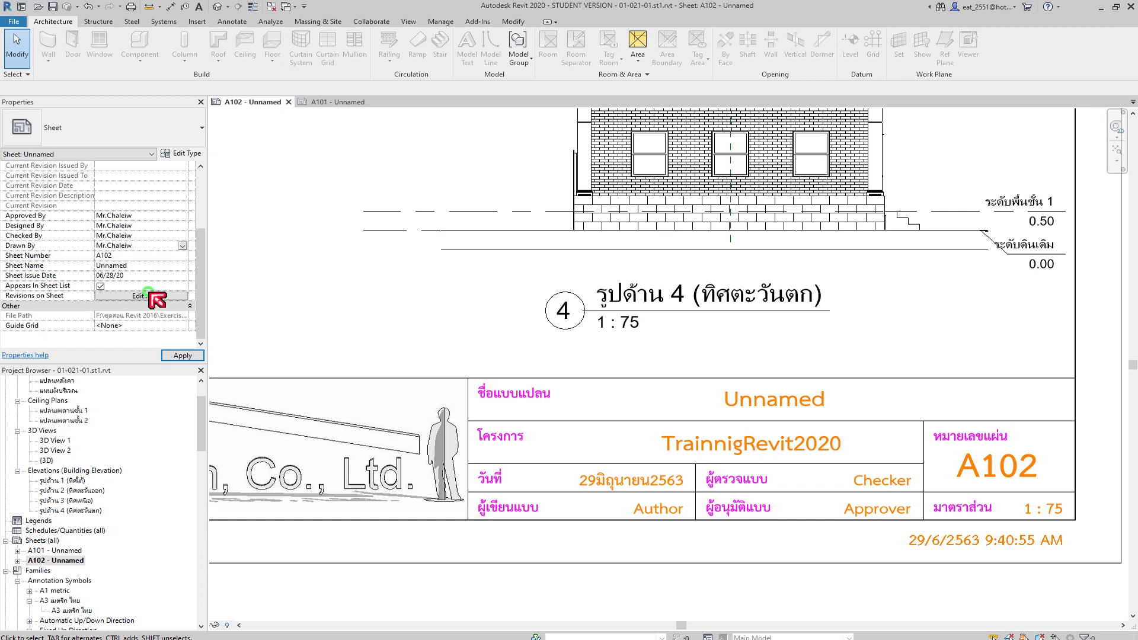
{"action": "left_click", "coordinate": [137, 257]}
{"action": "left_click", "coordinate": [154, 275]}
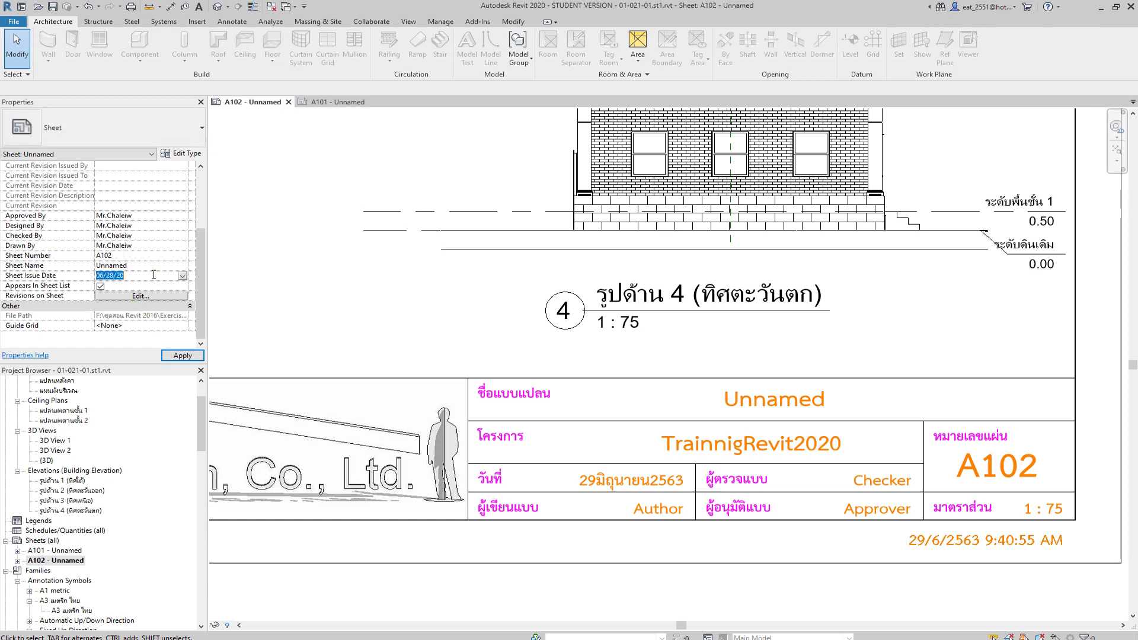
{"action": "left_click", "coordinate": [150, 264]}
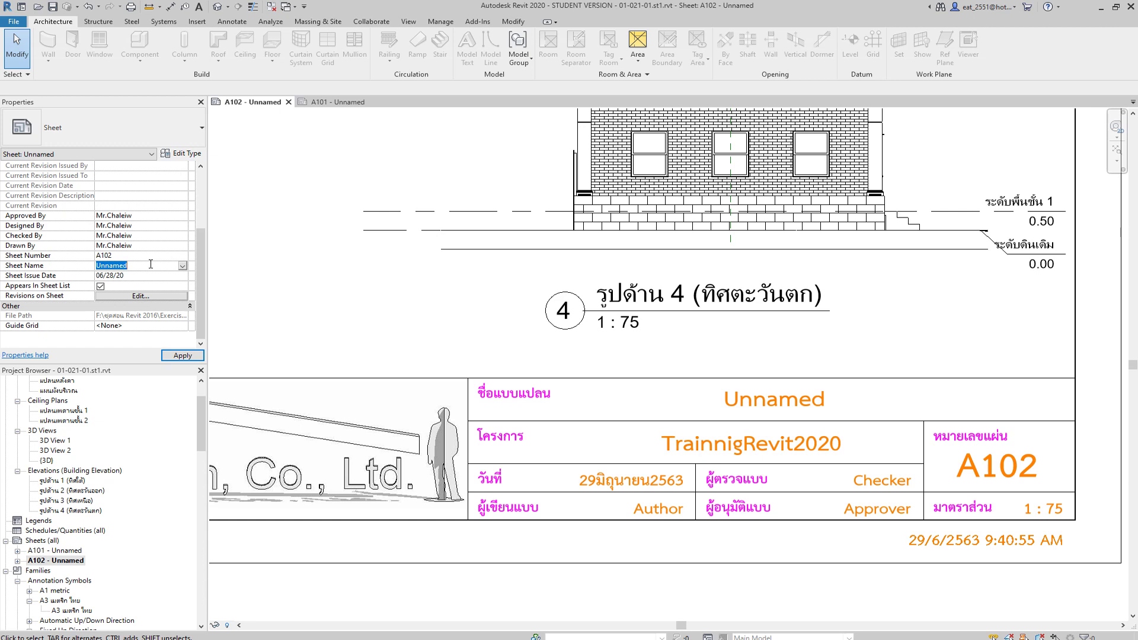
{"action": "type", "text": "c"}
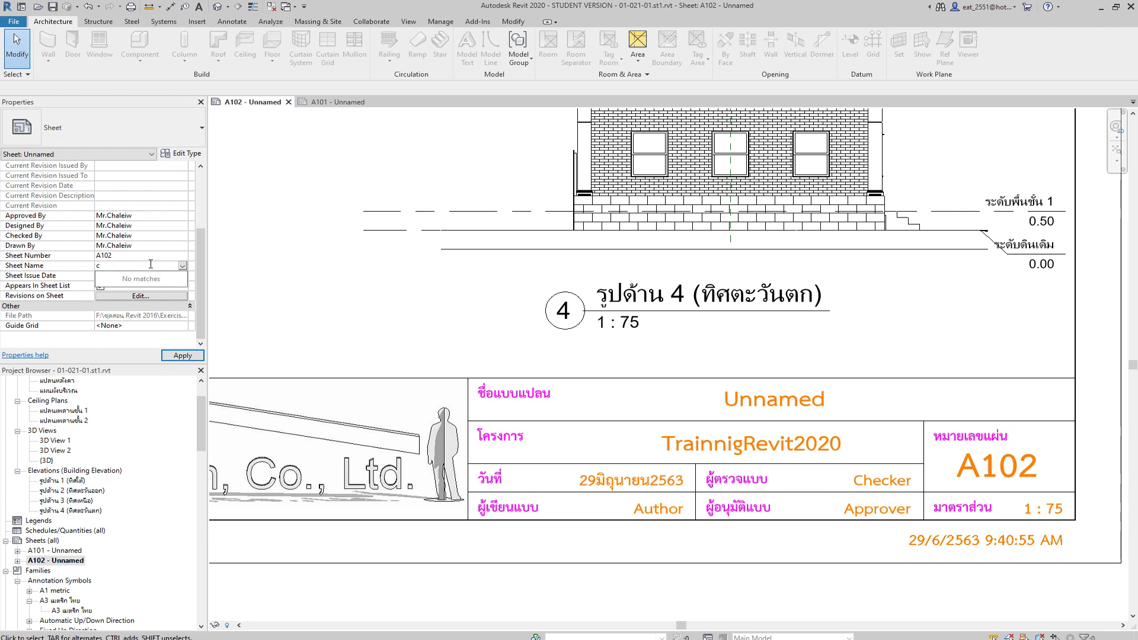
Step: Try retyping the Sheet Name in Thai, then cancel the unfinished edit
{"action": "left_click", "coordinate": [182, 265]}
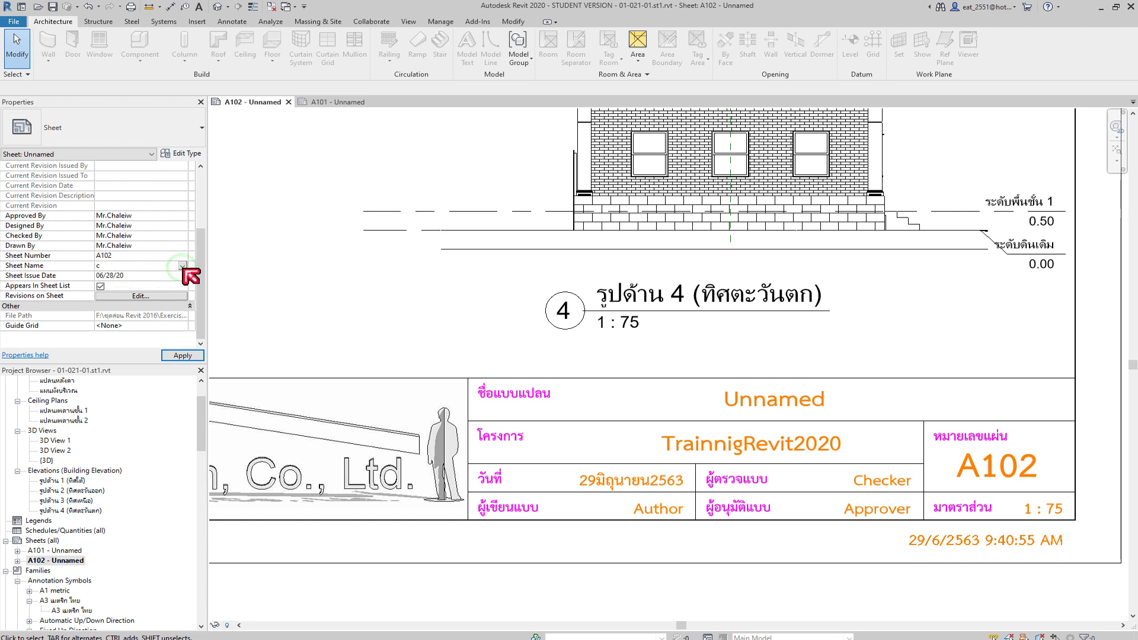
{"action": "left_click", "coordinate": [182, 265]}
{"action": "left_click", "coordinate": [181, 265]}
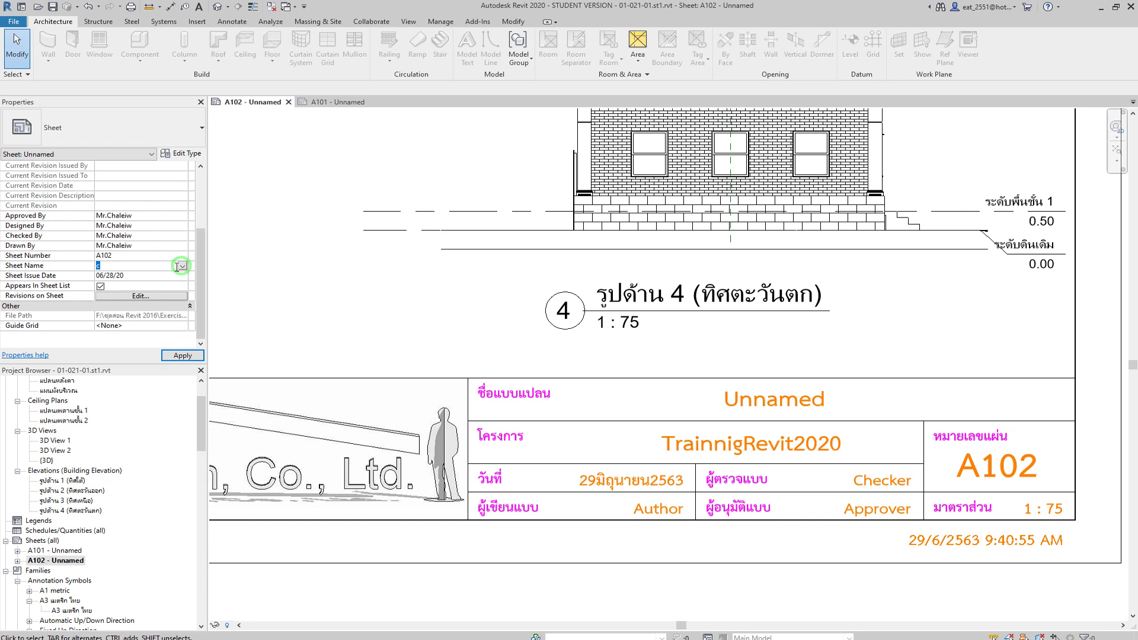
{"action": "key", "text": "BackSpace"}
{"action": "type", "text": "c"}
{"action": "key", "text": "BackSpace"}
{"action": "type", "text": "แปลนรูปด้าน"}
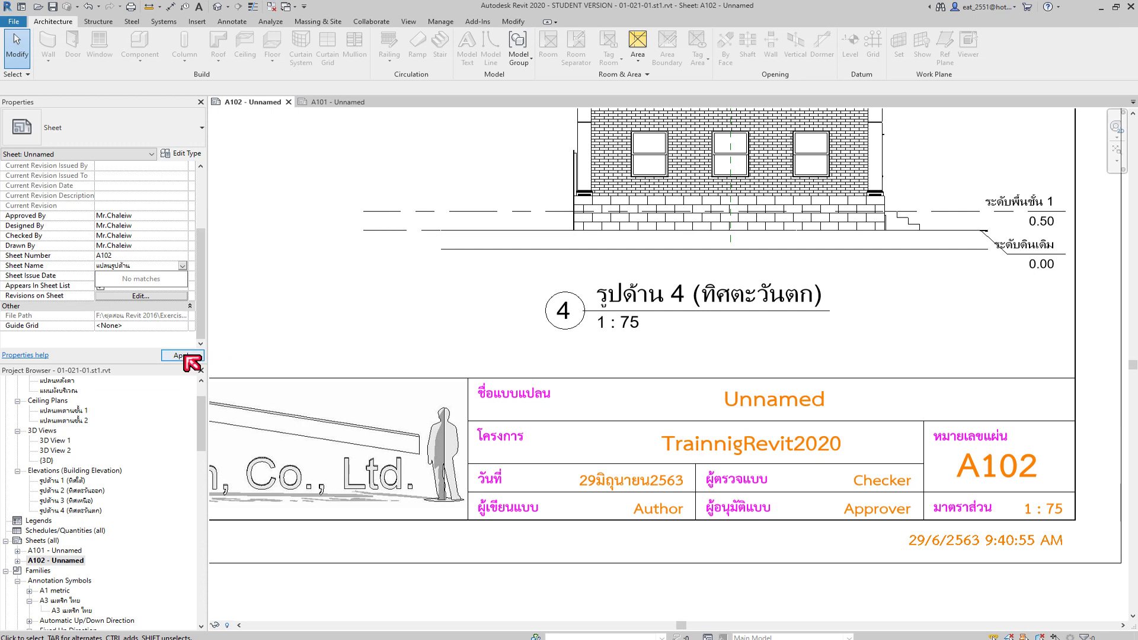
{"action": "key", "text": "Escape"}
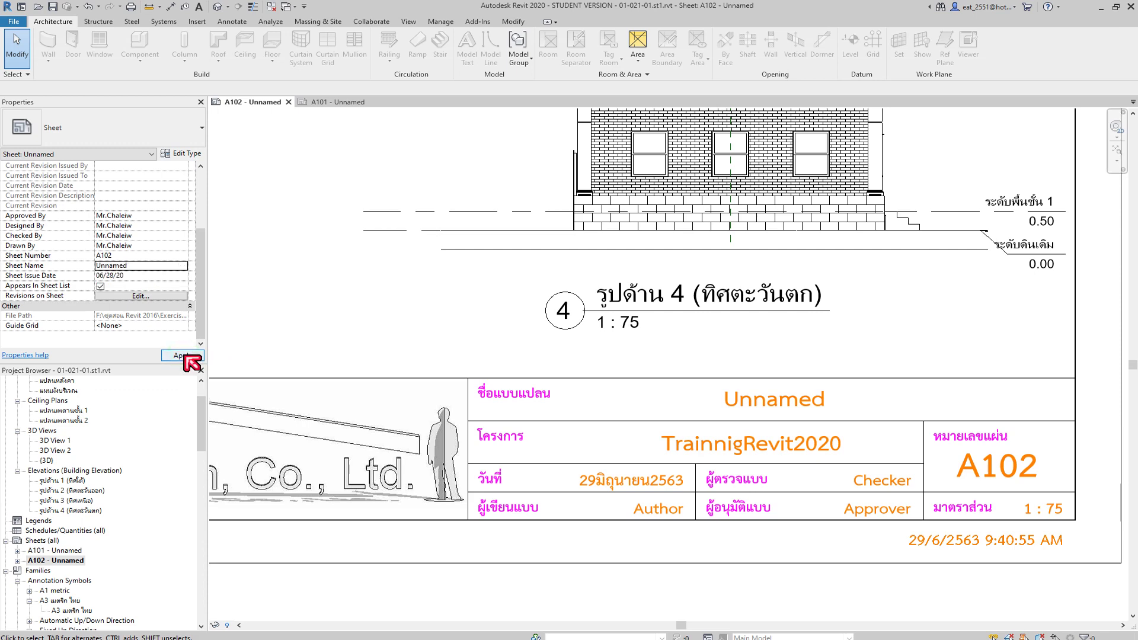
Step: Apply the properties to fill the title block, then clear the old sheet name
{"action": "left_click", "coordinate": [182, 356]}
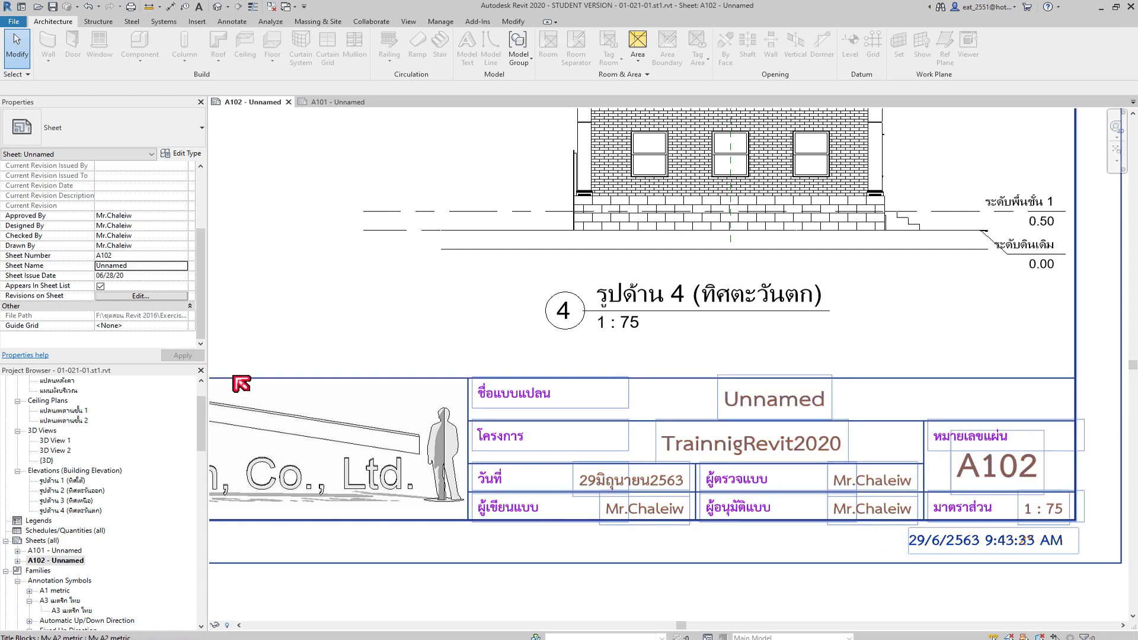
{"action": "left_click", "coordinate": [142, 271]}
{"action": "left_click", "coordinate": [183, 266]}
{"action": "left_click", "coordinate": [138, 265]}
{"action": "key", "text": "BackSpace"}
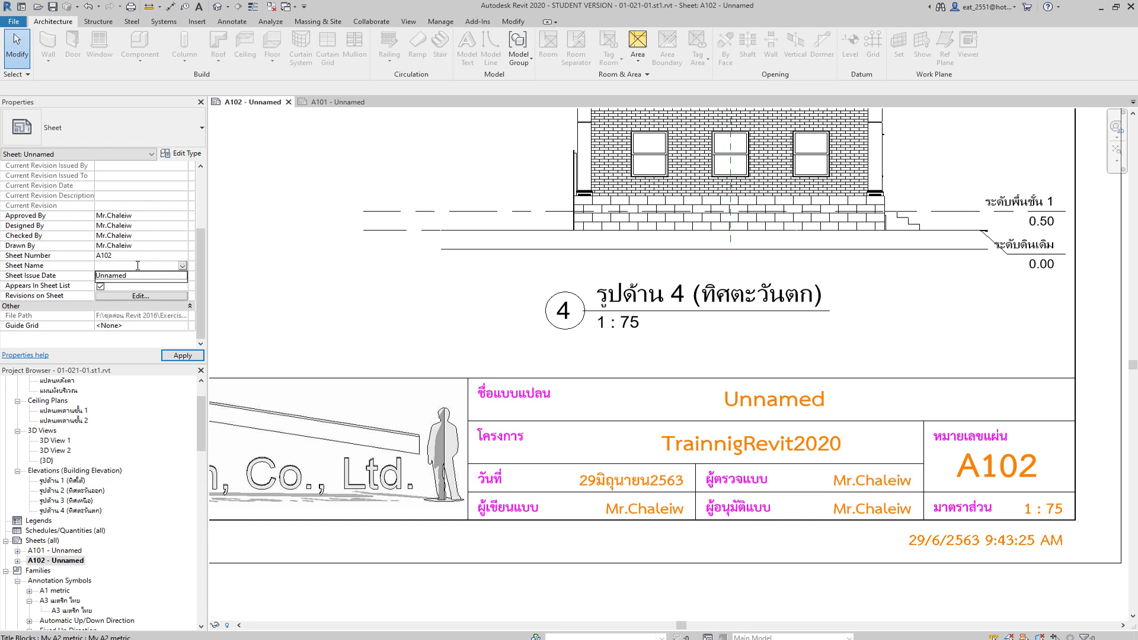
{"action": "left_click", "coordinate": [127, 264]}
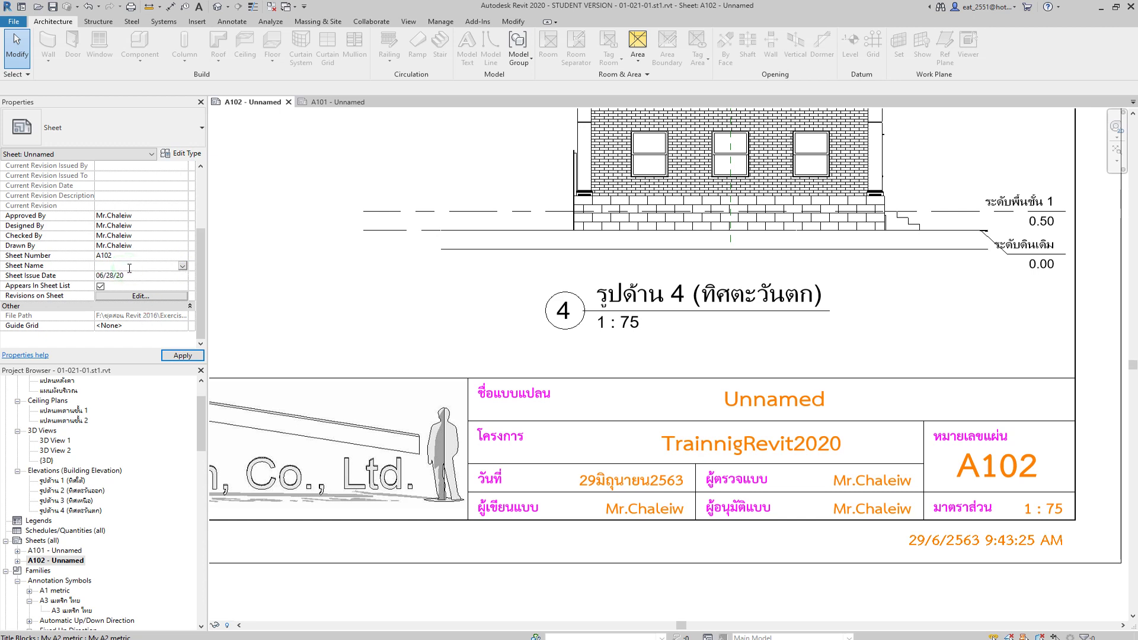
Step: Name sheet A102 'แปลนรูปด้าน' and apply the change
{"action": "left_click", "coordinate": [183, 266]}
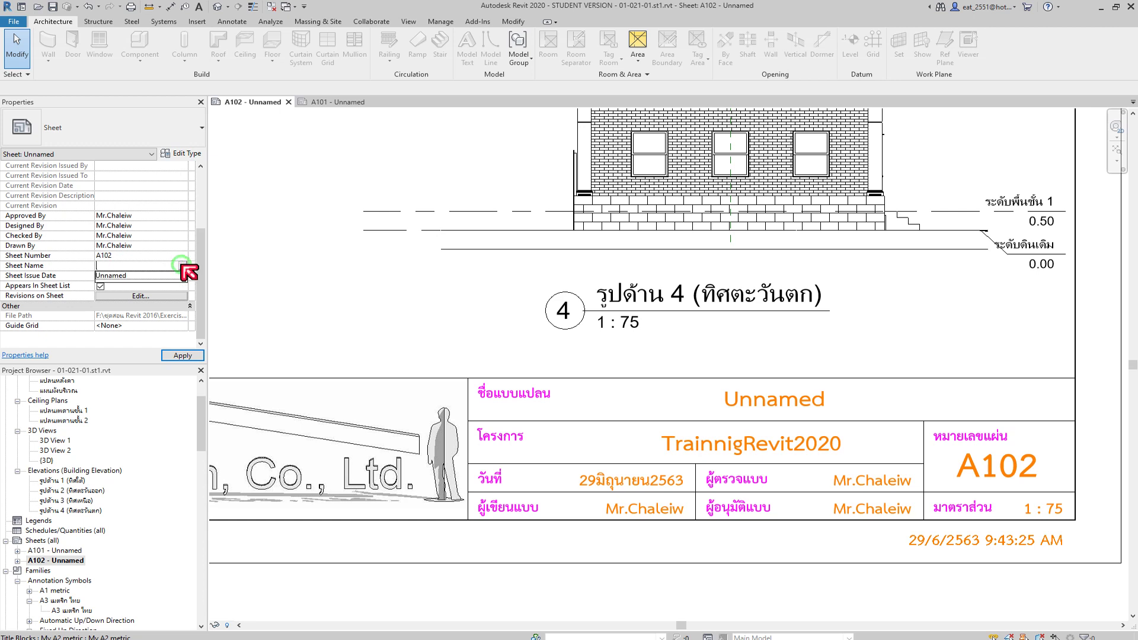
{"action": "type", "text": "แ"}
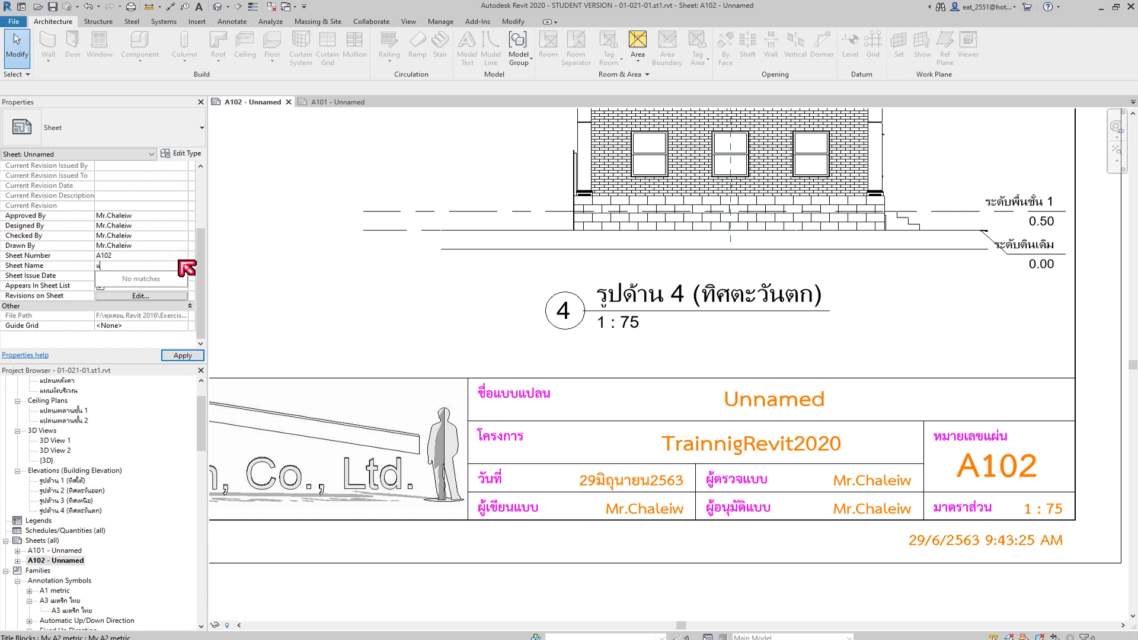
{"action": "type", "text": "ปลนรูปด้"}
{"action": "type", "text": "าน"}
{"action": "key", "text": "Return"}
{"action": "left_click", "coordinate": [172, 356]}
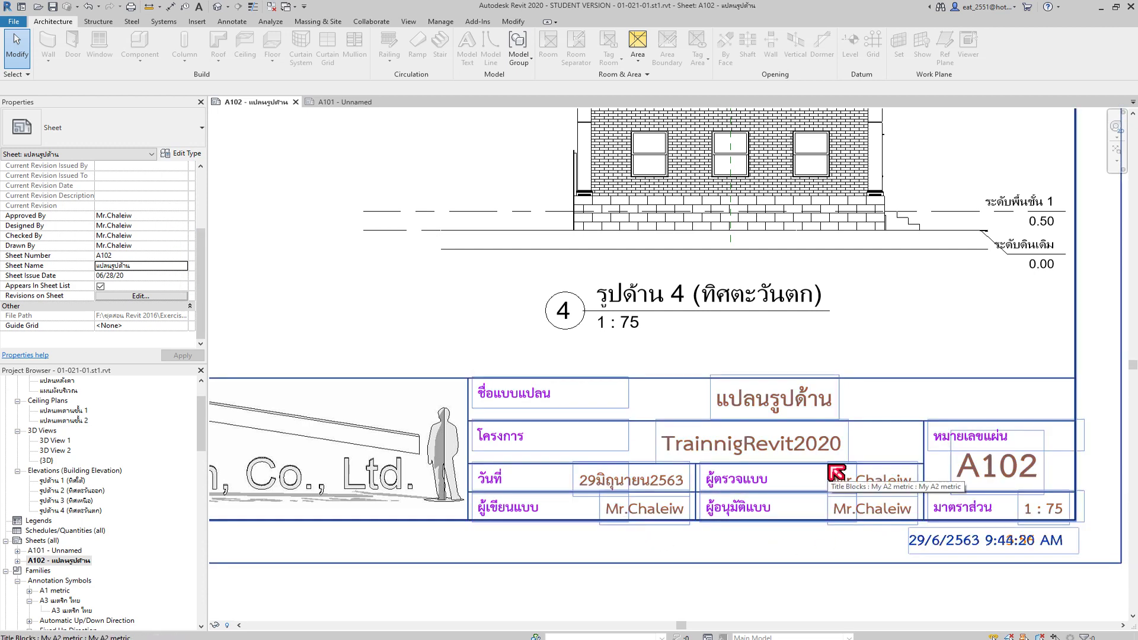
{"action": "scroll", "coordinate": [837, 472], "scroll_direction": "down", "scroll_amount": 4}
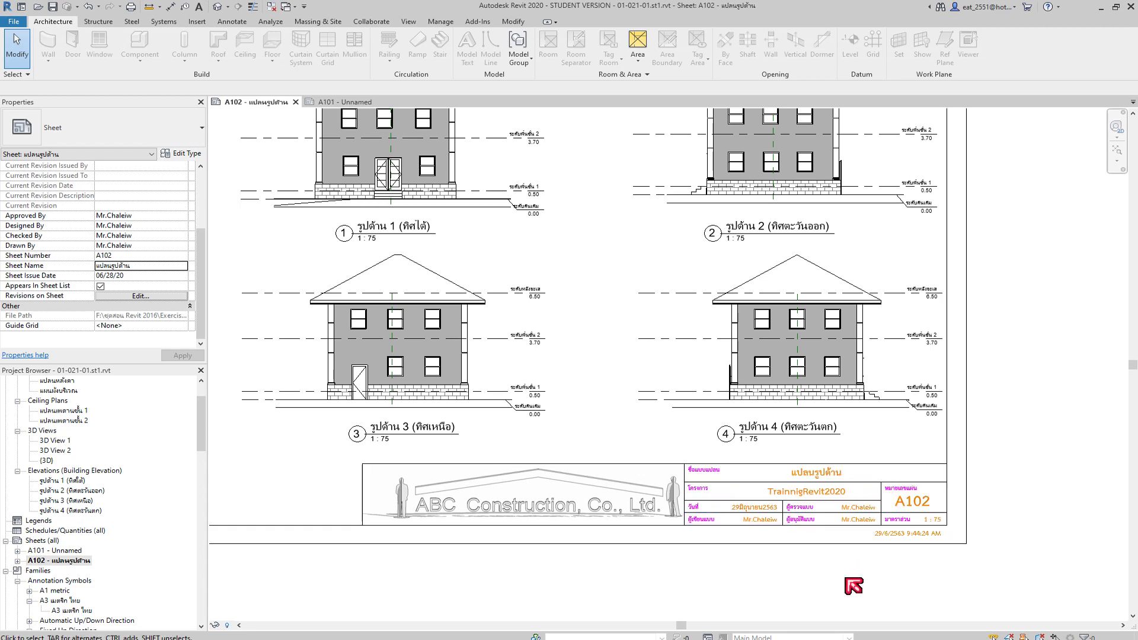
Step: Zoom around sheet A102 to review it, fit it to the window with ZF, and open the File menu
{"action": "scroll", "coordinate": [846, 579], "scroll_direction": "up", "scroll_amount": 4}
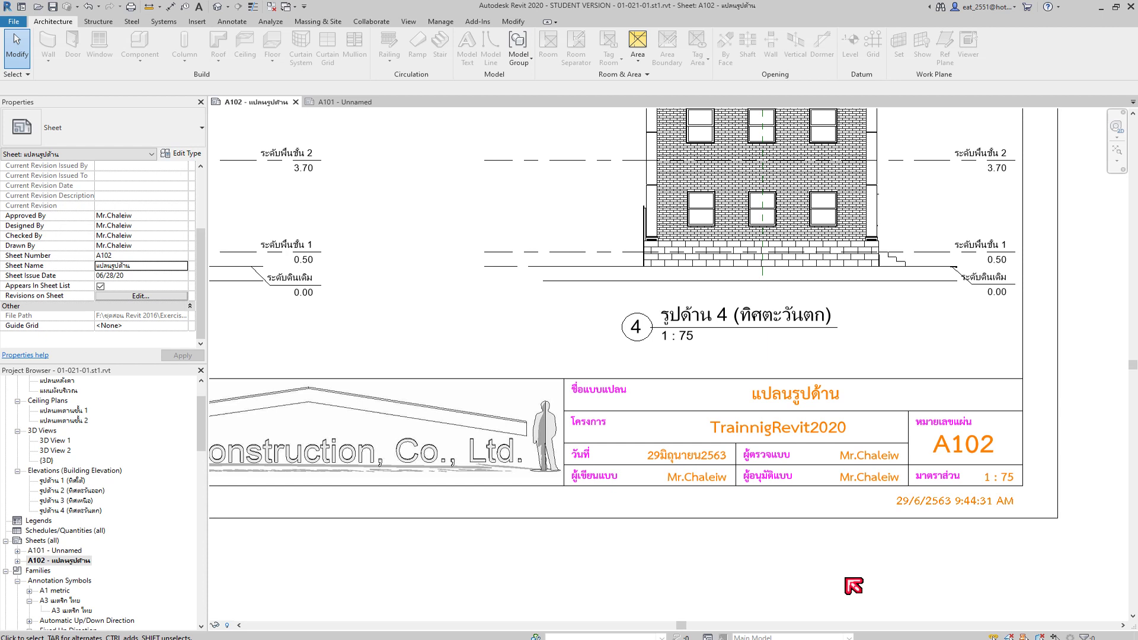
{"action": "scroll", "coordinate": [768, 527], "scroll_direction": "down", "scroll_amount": 1}
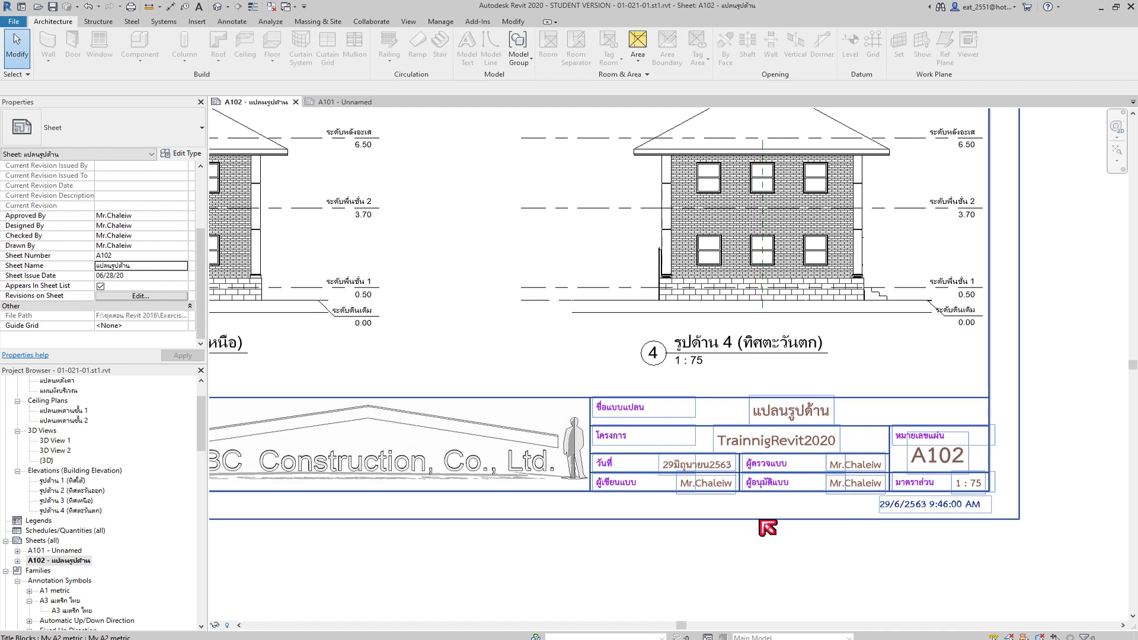
{"action": "scroll", "coordinate": [541, 292], "scroll_direction": "down", "scroll_amount": 1}
{"action": "scroll", "coordinate": [721, 386], "scroll_direction": "down", "scroll_amount": 2}
{"action": "scroll", "coordinate": [605, 359], "scroll_direction": "down", "scroll_amount": 1}
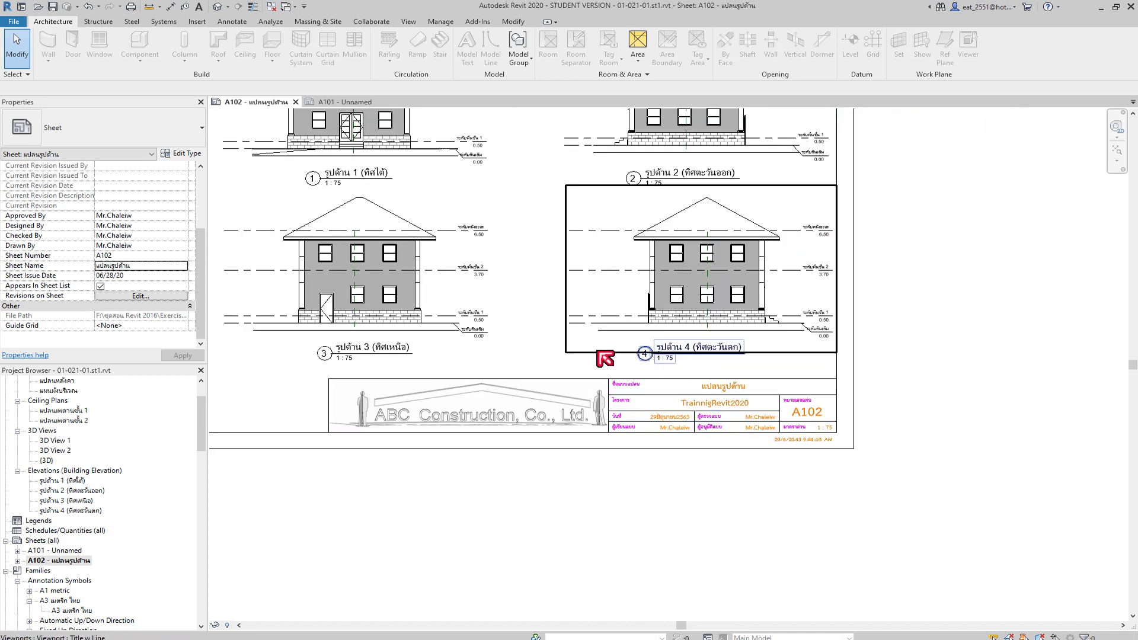
{"action": "key", "text": "z"}
{"action": "key", "text": "f"}
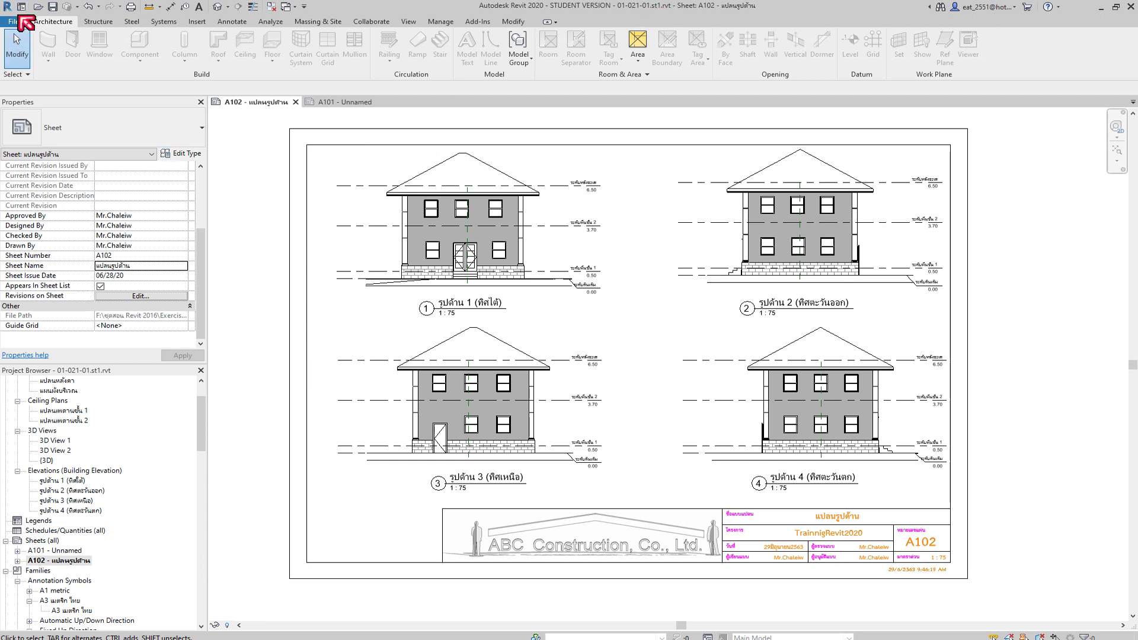
{"action": "left_click", "coordinate": [14, 21]}
{"action": "mouse_move", "coordinate": [42, 152]}
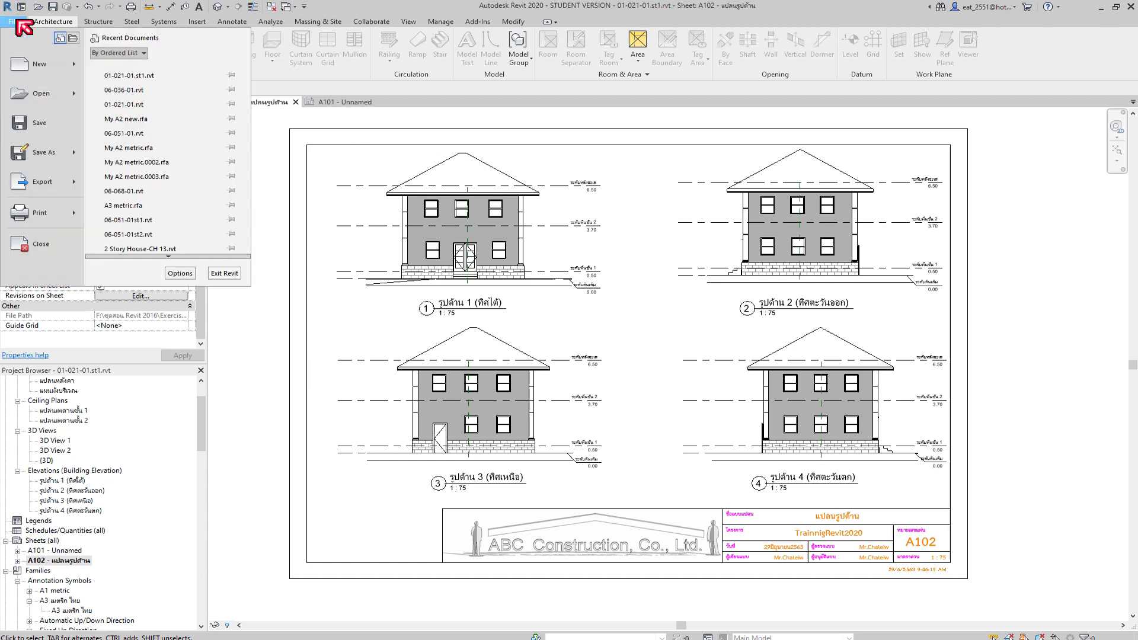
Step: Save the project as 01-021-01.st1.rvt, then switch to the Photos viewer
{"action": "left_click", "coordinate": [175, 118]}
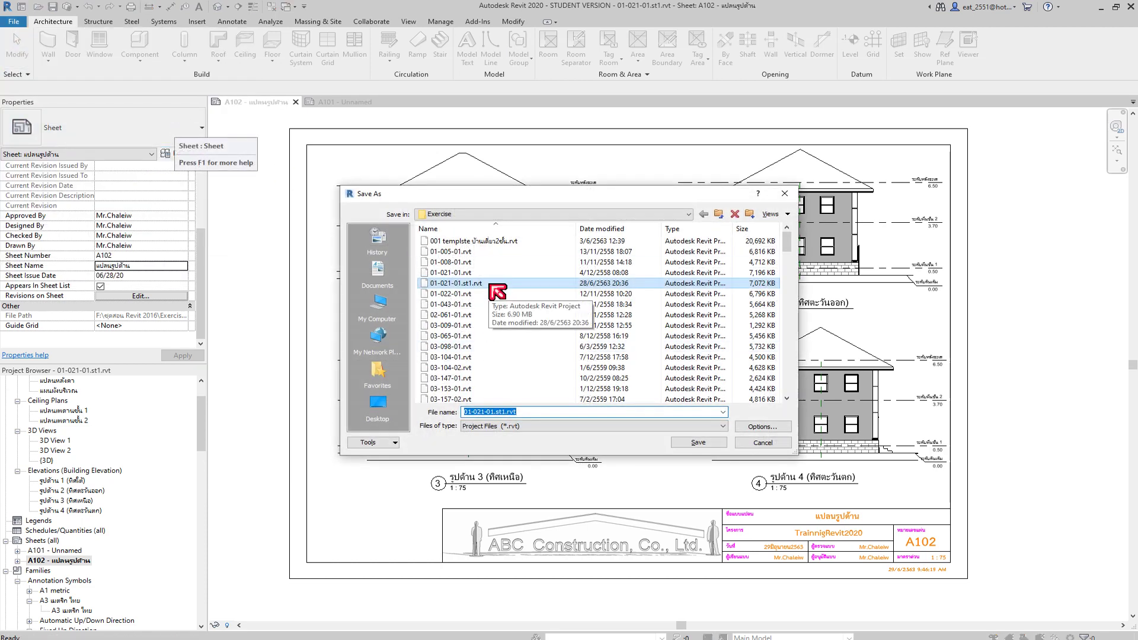
{"action": "left_click", "coordinate": [489, 284]}
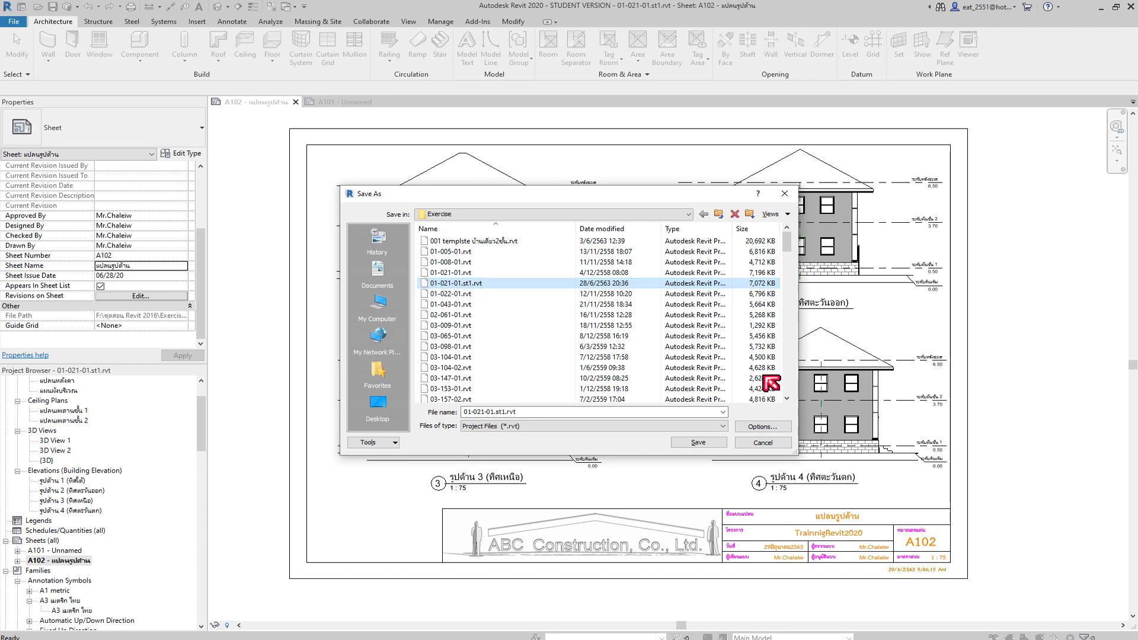
{"action": "left_click", "coordinate": [692, 446]}
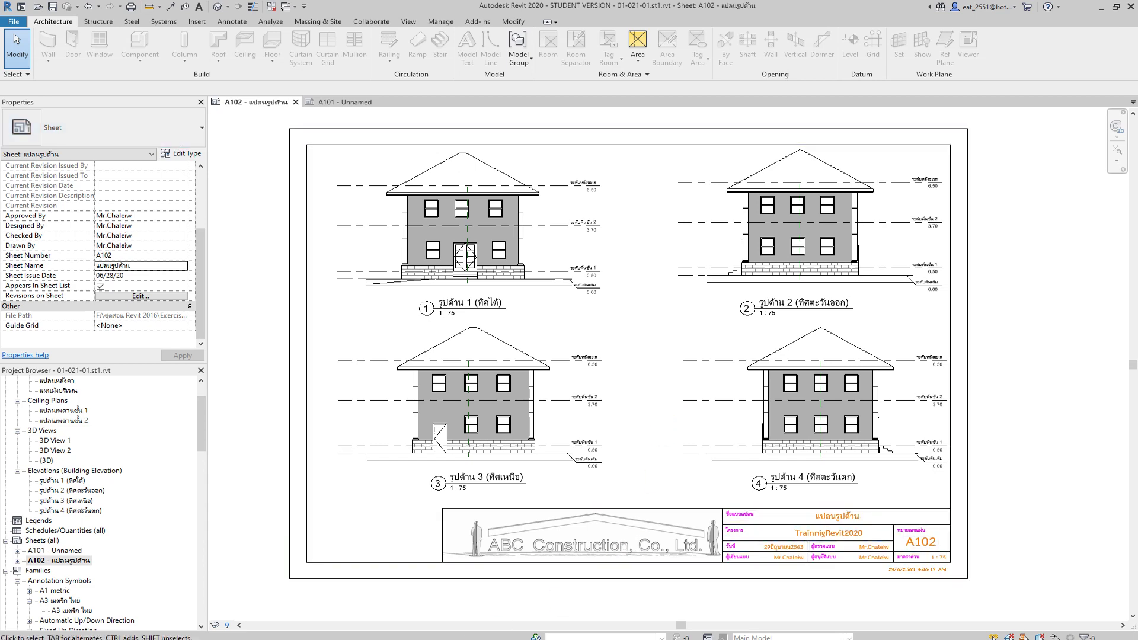
{"action": "left_click", "coordinate": [327, 619]}
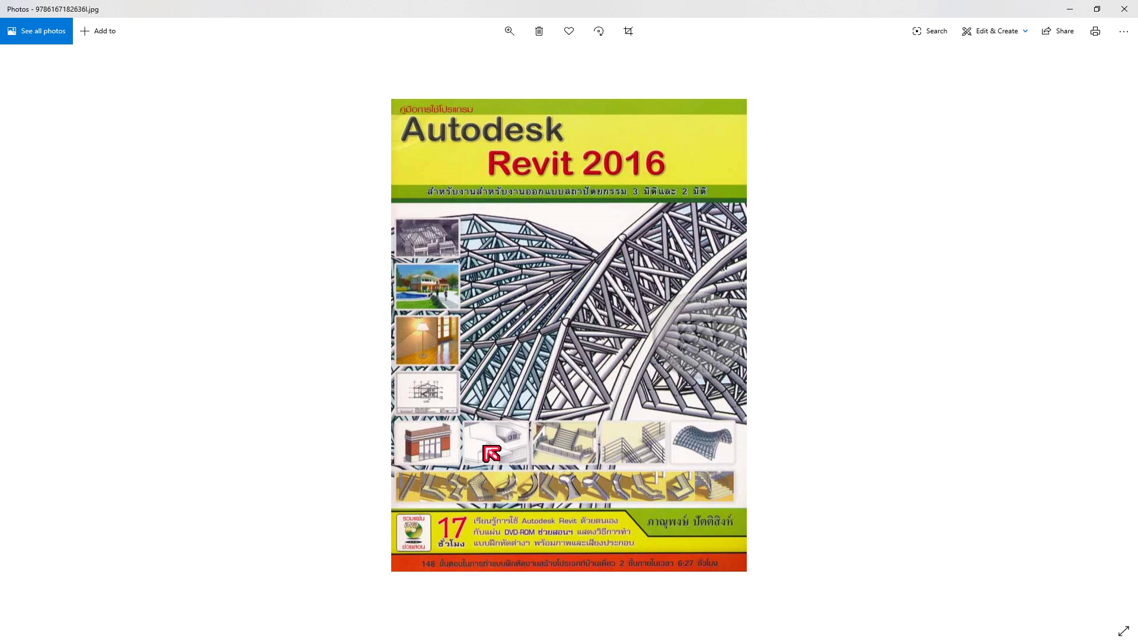
Step: Switch Photos to the revit 2020.jpg course advertisement image
{"action": "left_click", "coordinate": [421, 622]}
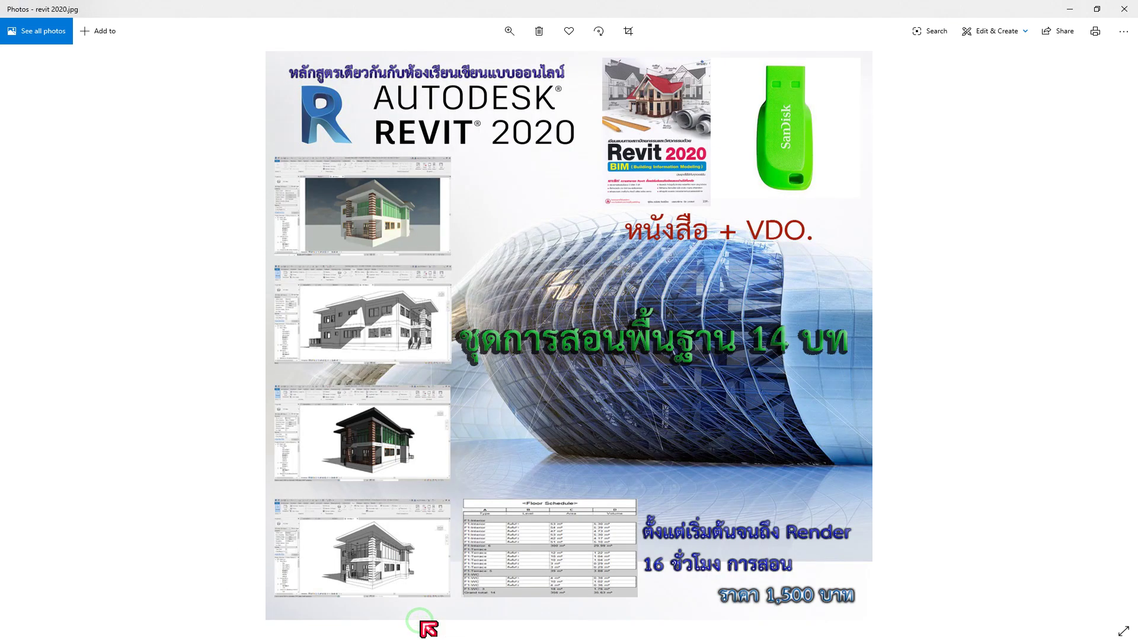